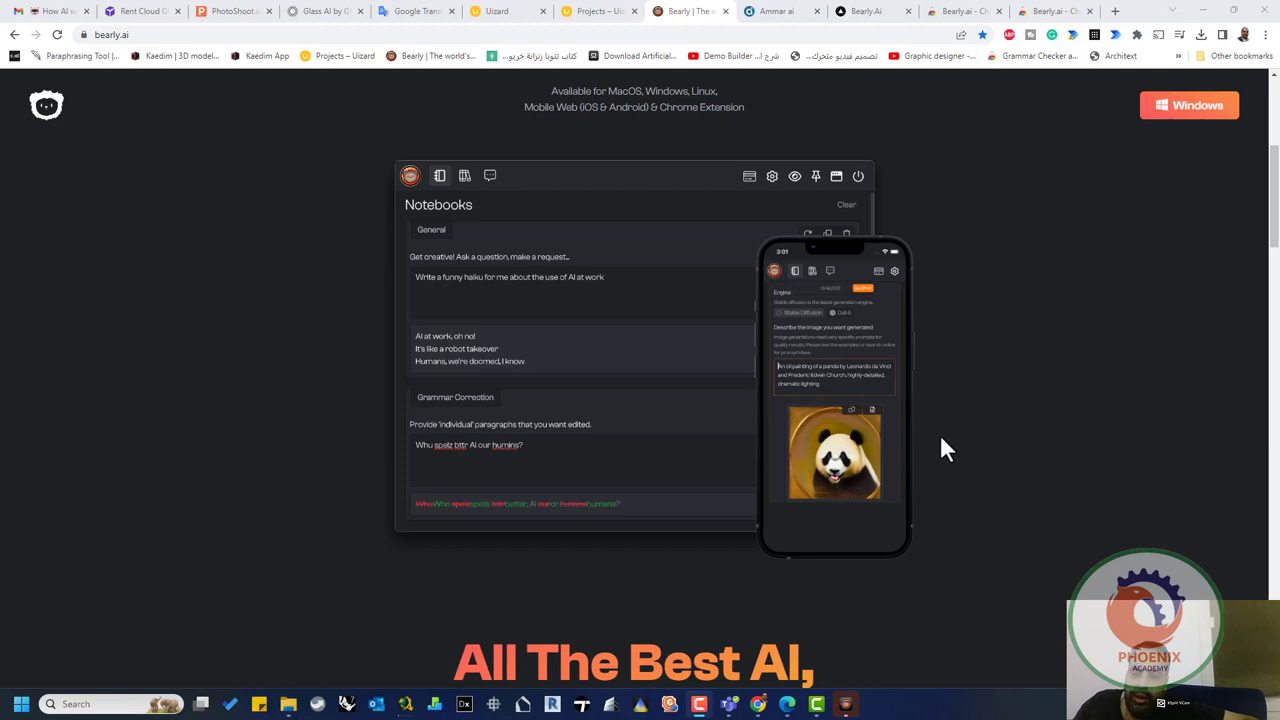
View the homepage demos for Deep Summaries, Image Generation, Chat & Personas, Grammar Correction, Writing Tools and Copy & Blog Generator
scroll(940, 440, "down", 4)
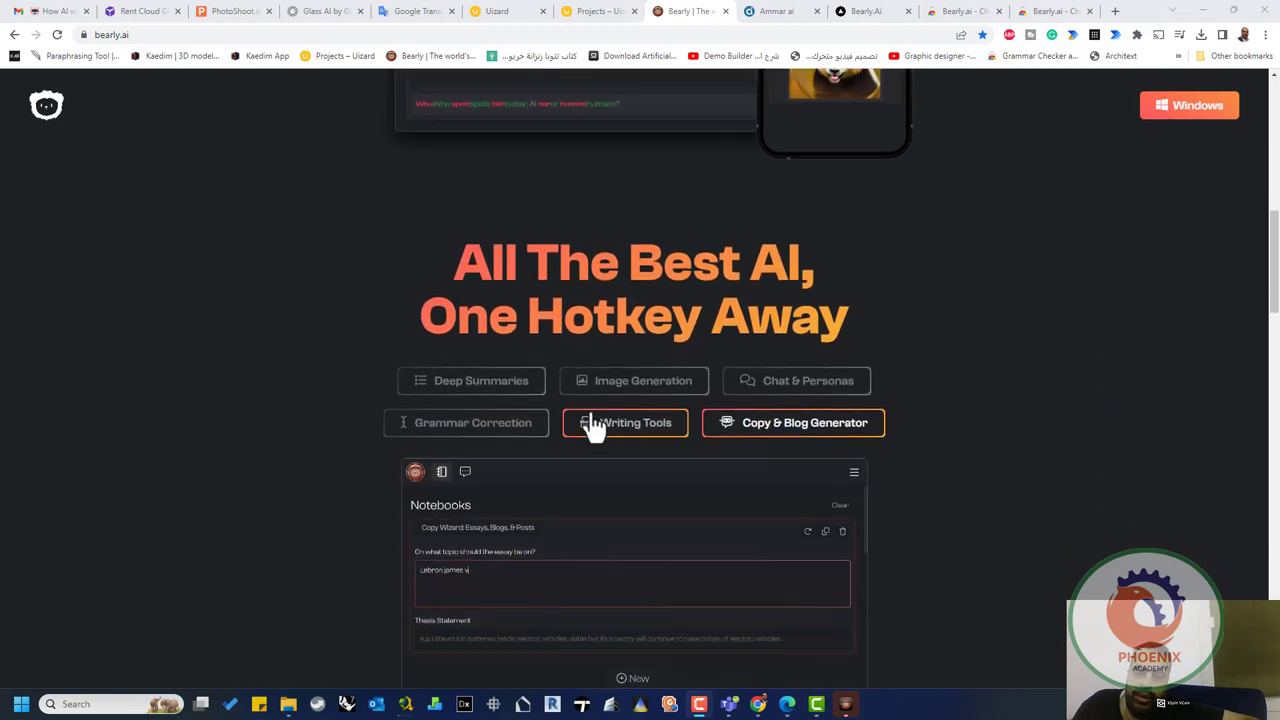
left_click(471, 388)
scroll(500, 405, "down", 1)
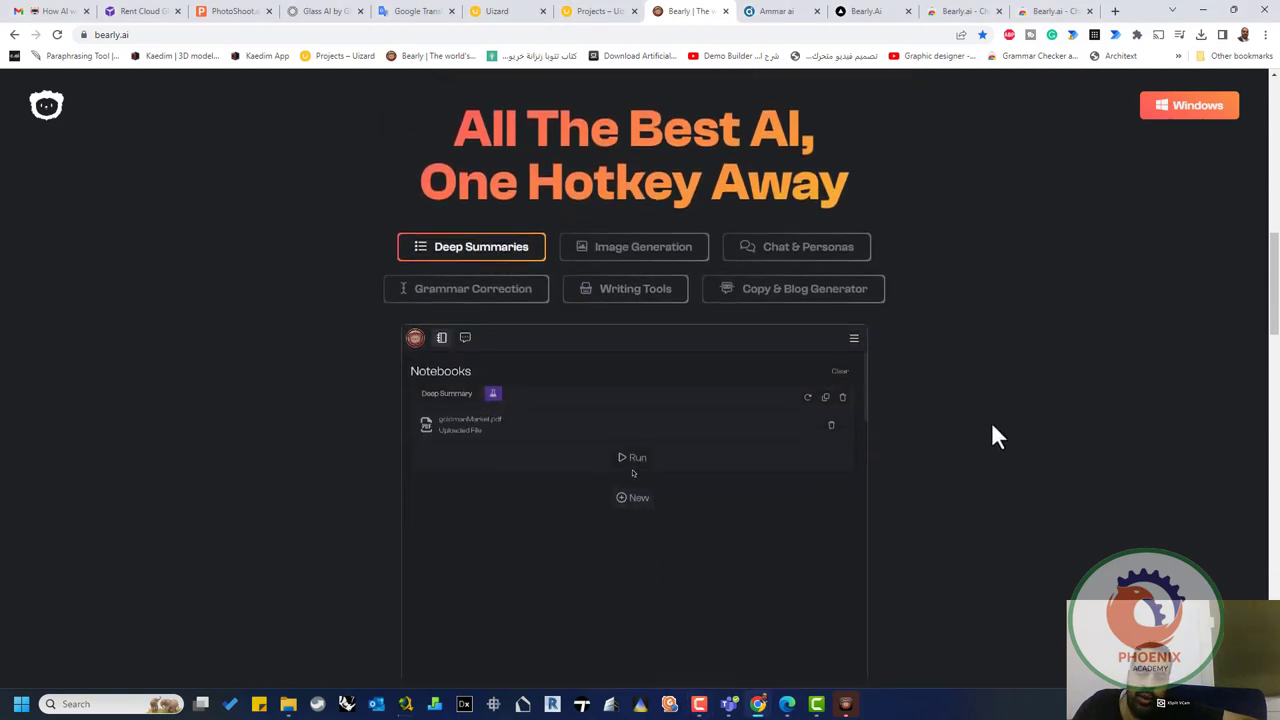
scroll(845, 437, "down", 1)
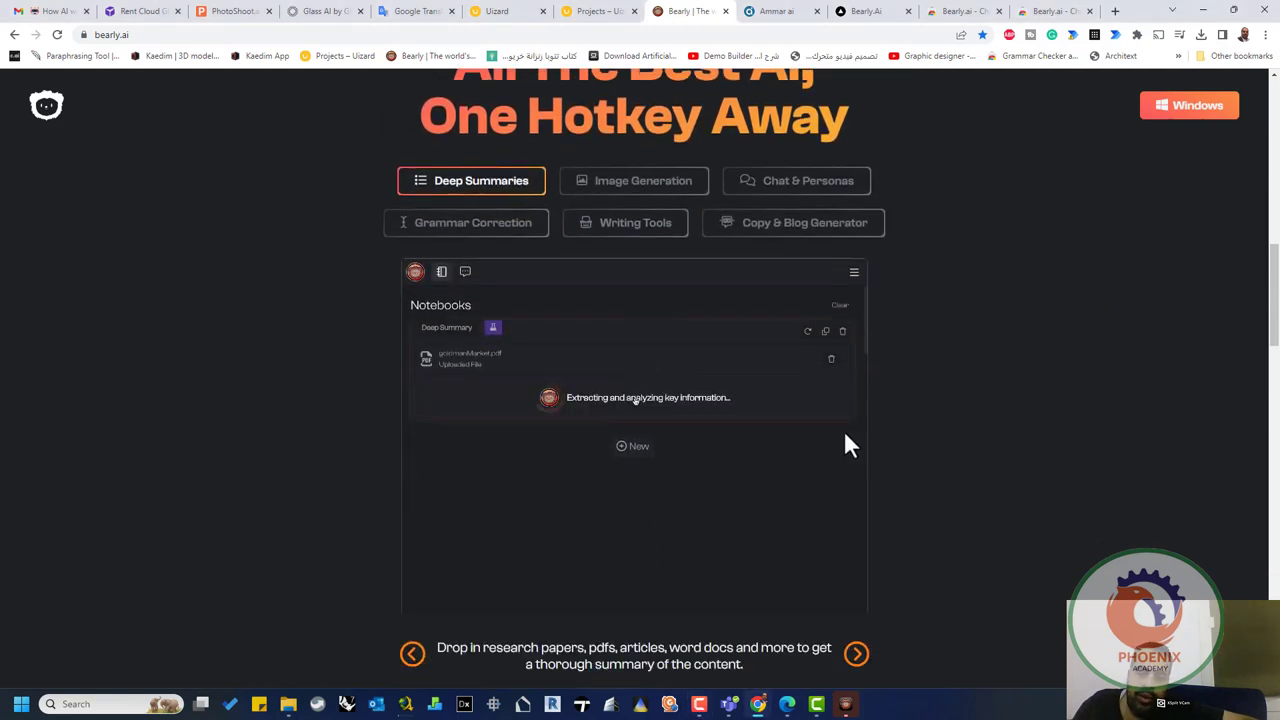
left_click(615, 188)
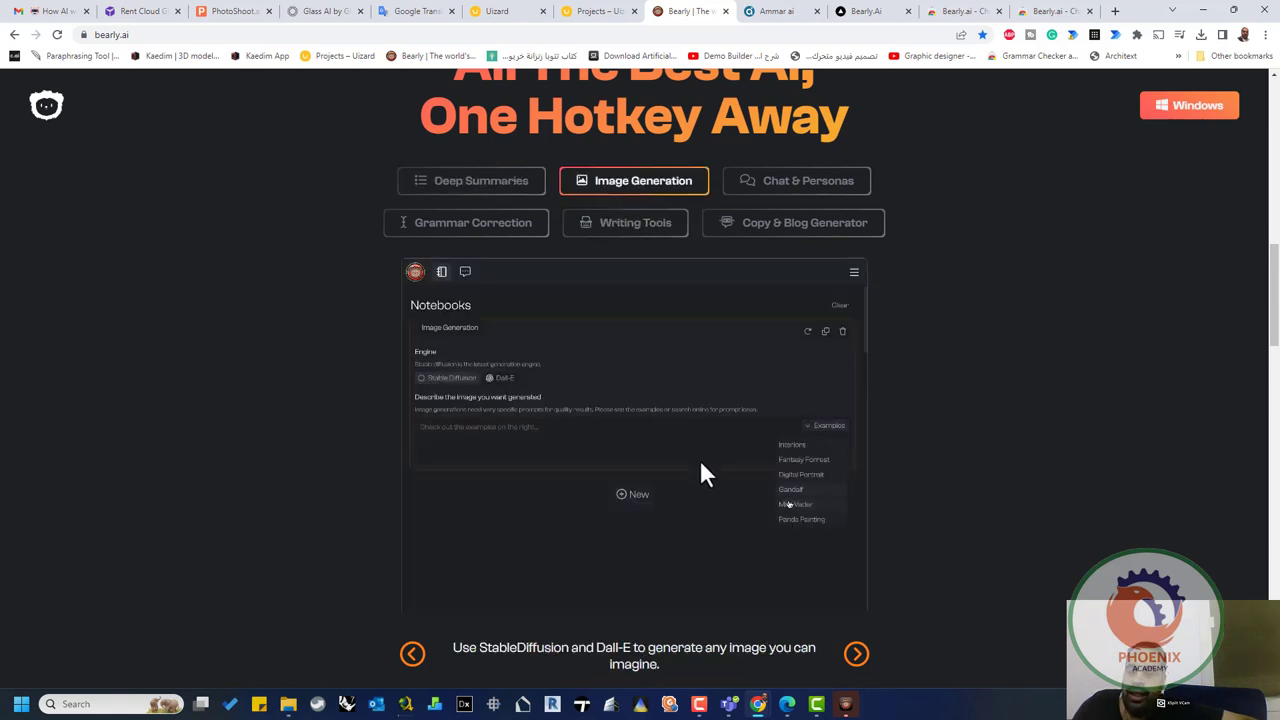
left_click(770, 190)
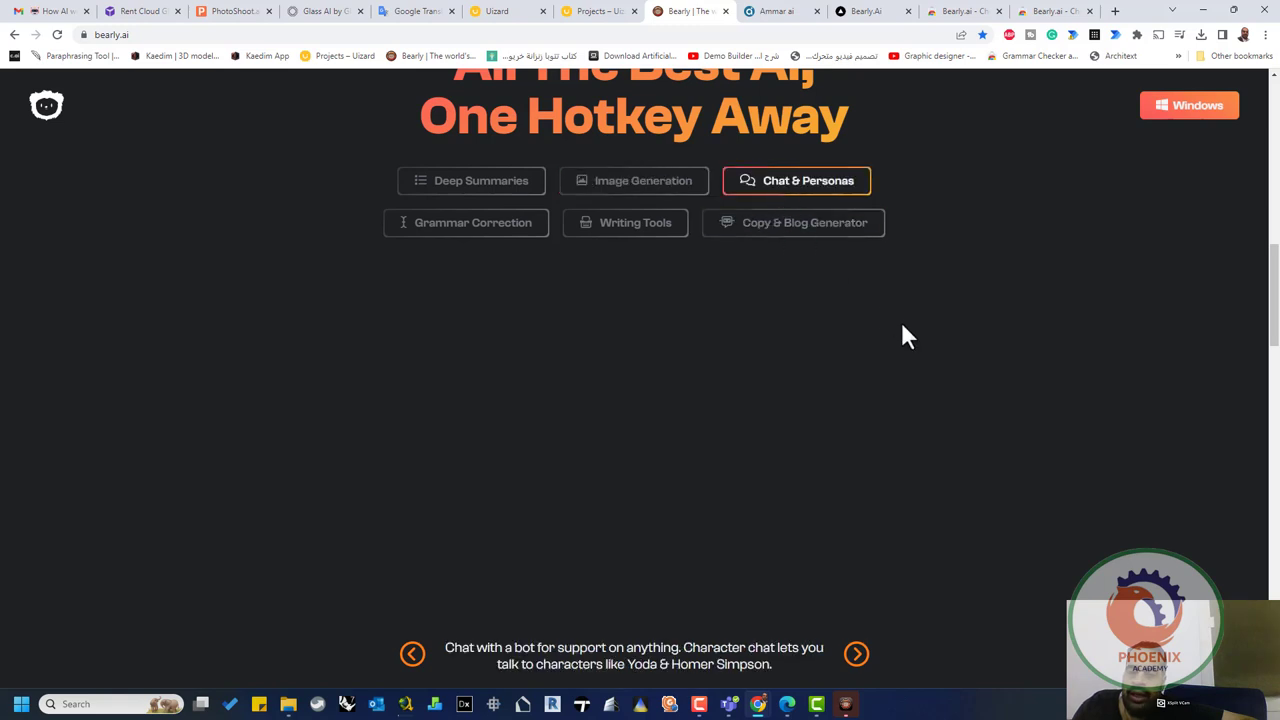
left_click(475, 228)
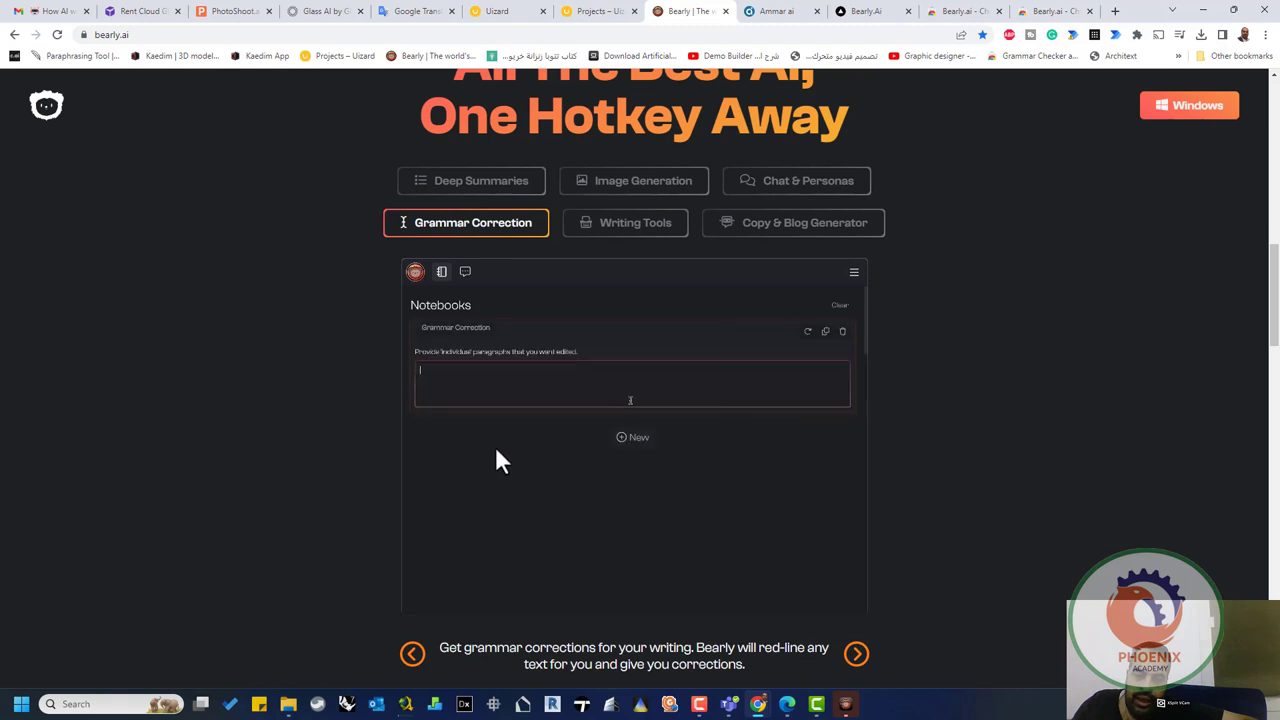
left_click(622, 226)
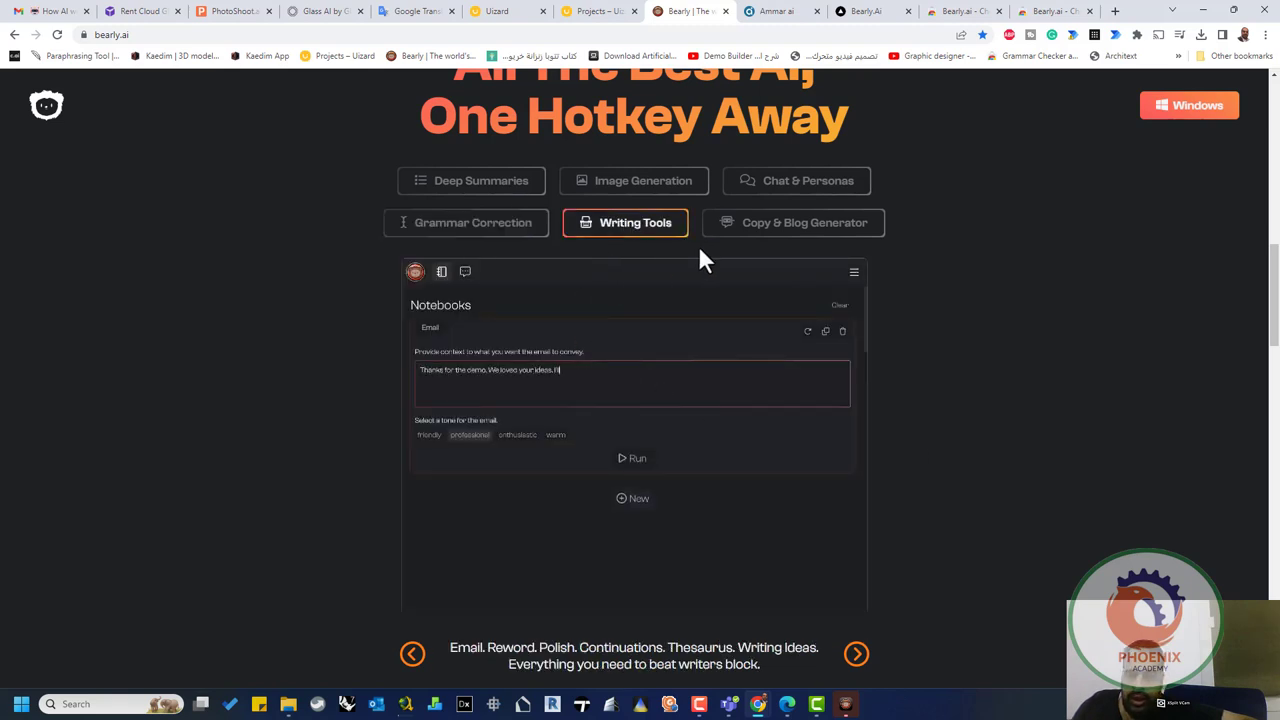
left_click(760, 232)
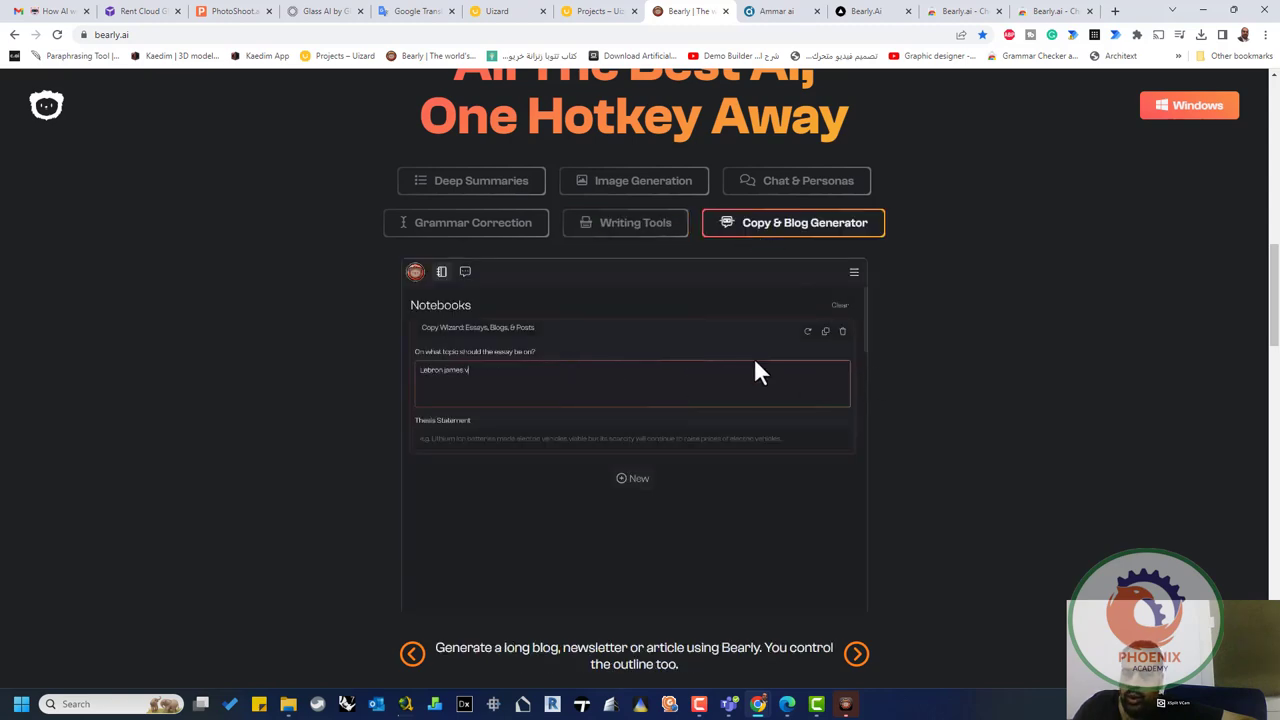
View the Executive Summaries demo in the Chrome Sidekick section and bring up the Bearly app window
scroll(962, 446, "down", 7)
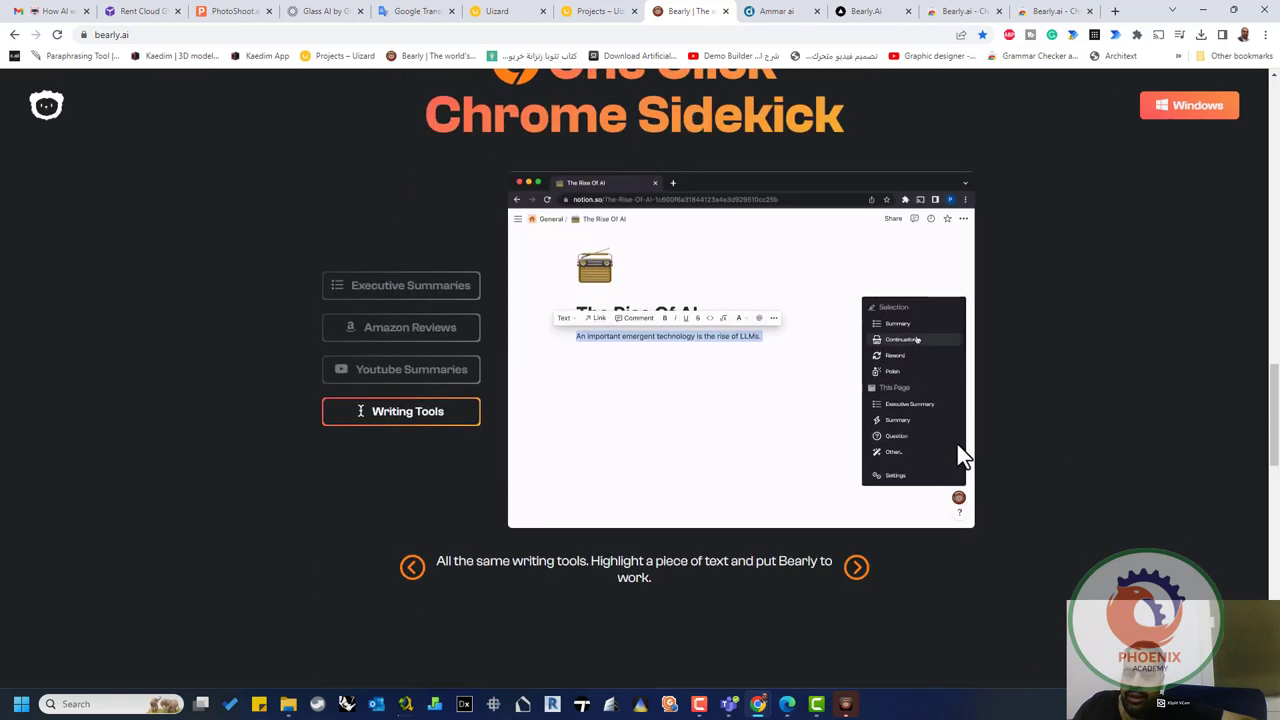
left_click(400, 292)
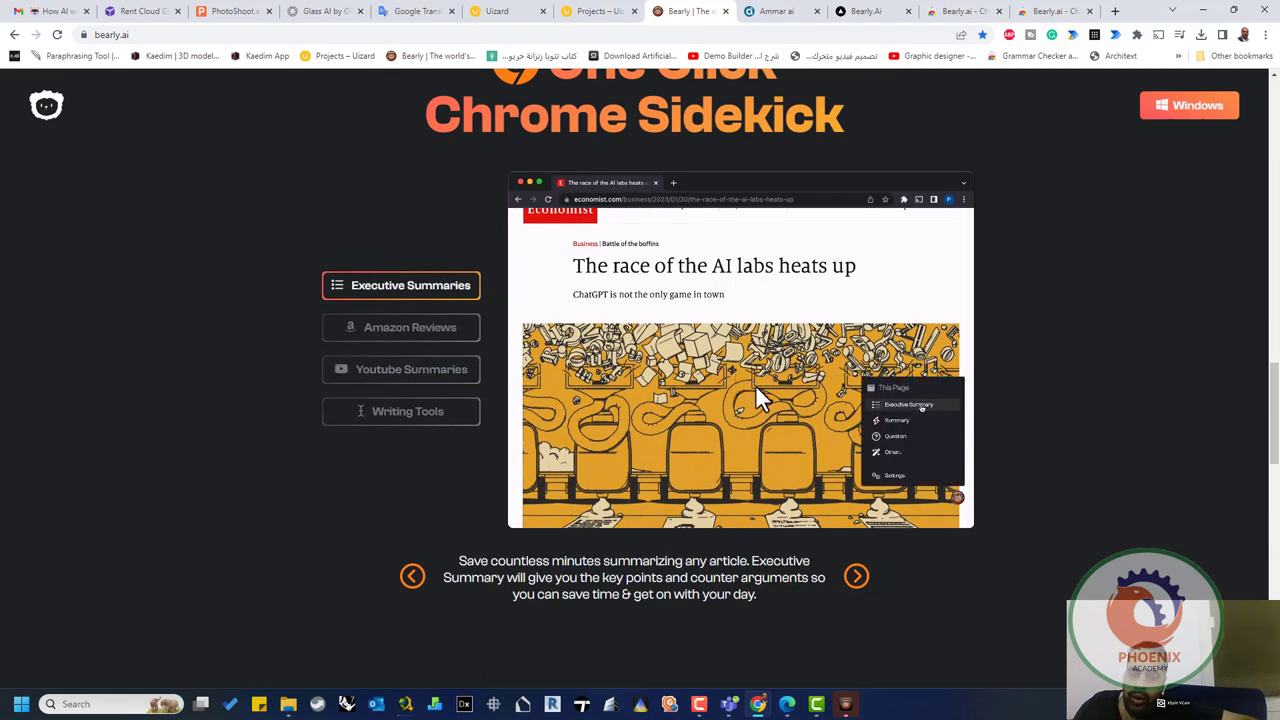
key("alt+b")
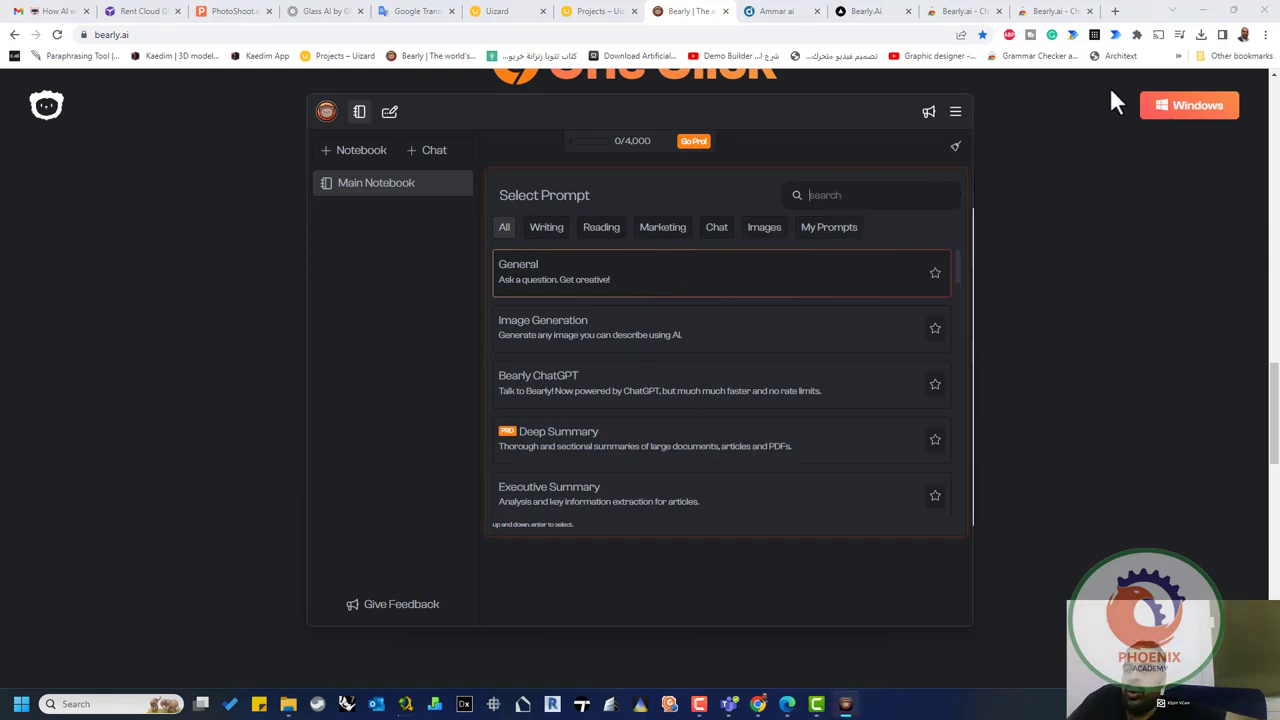
Pin the Bearly.ai extension to the browser and close the extensions list
left_click(1136, 36)
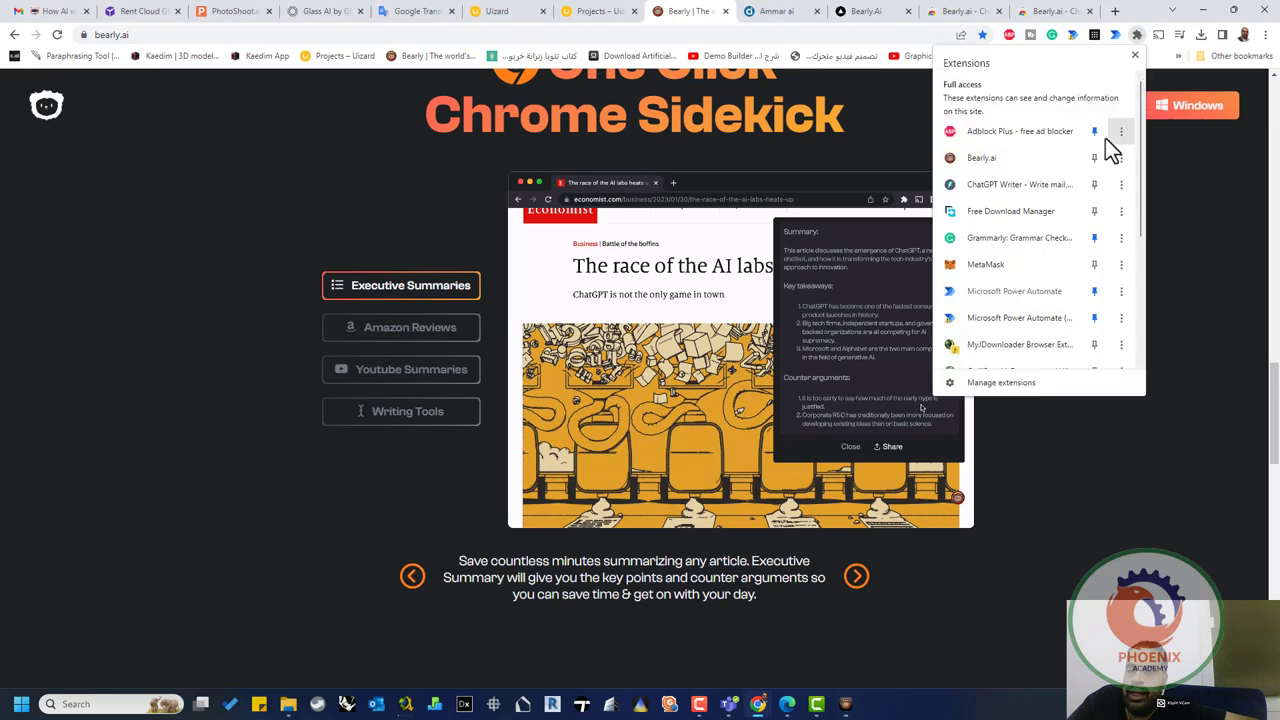
left_click(1093, 157)
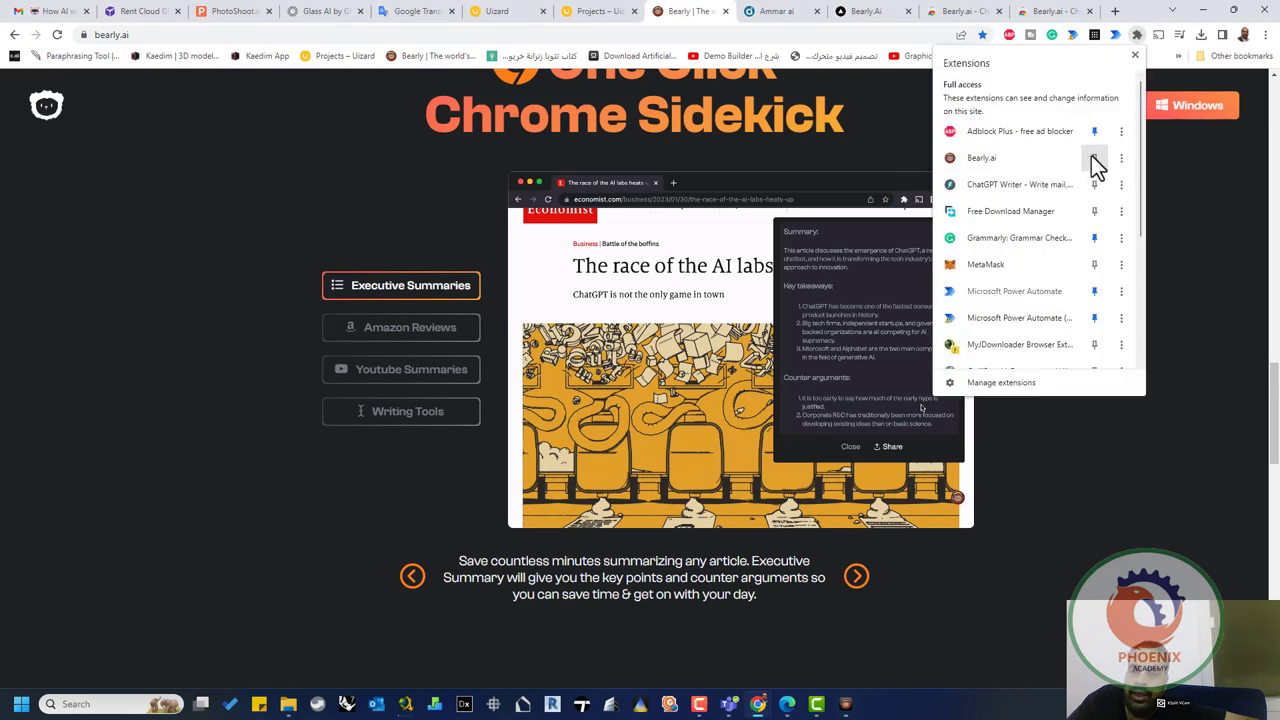
left_click(1191, 210)
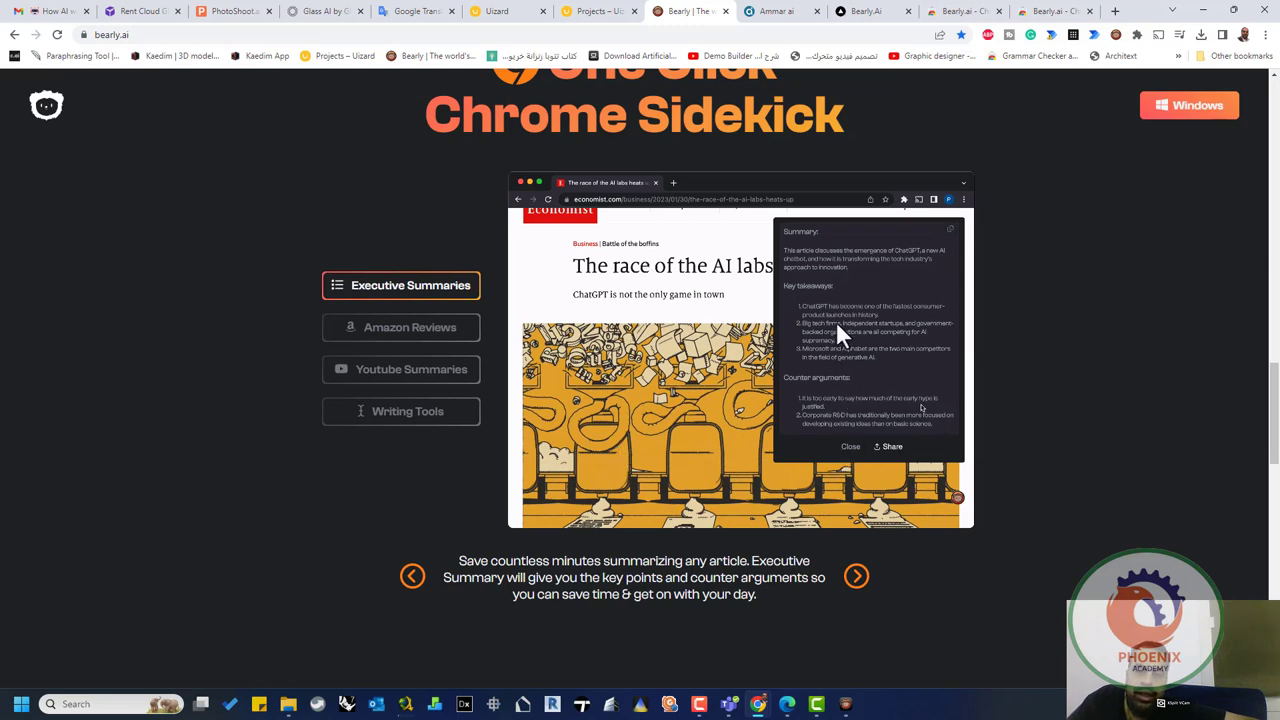
View the Chrome Sidekick demos for Youtube Summaries, Amazon Reviews, Executive Summaries and Writing Tools
left_click(417, 370)
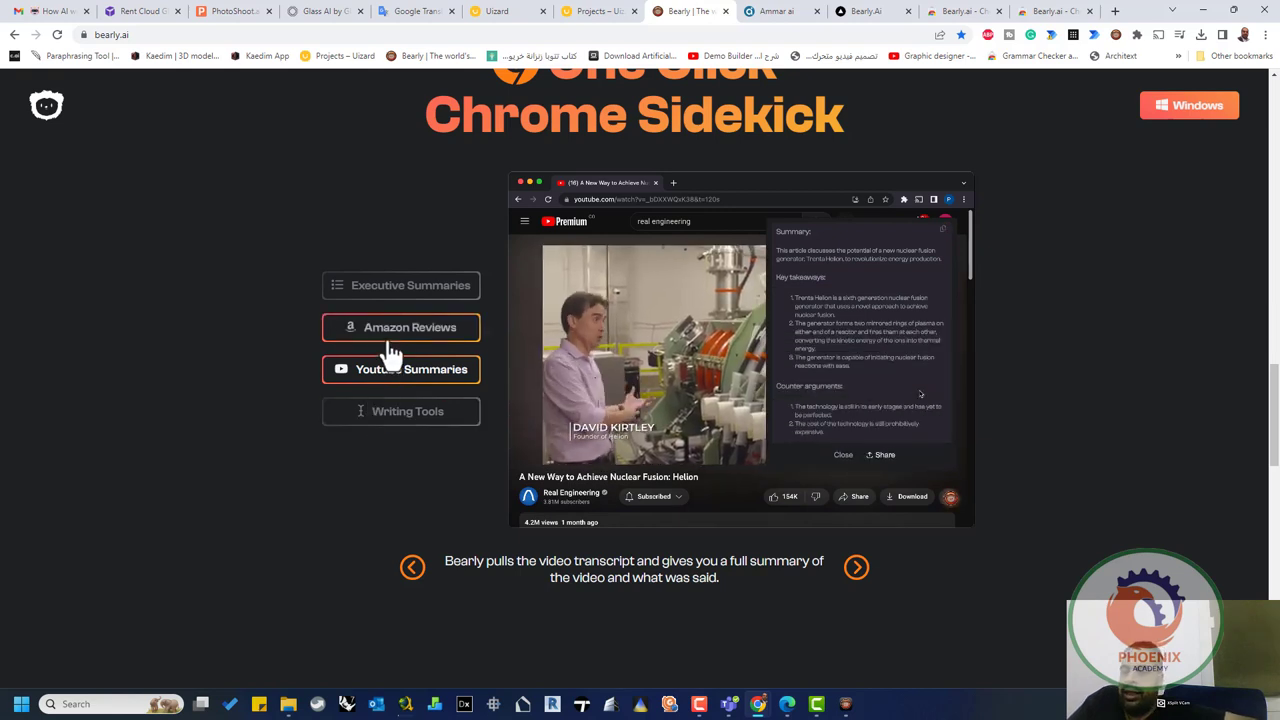
left_click(462, 347)
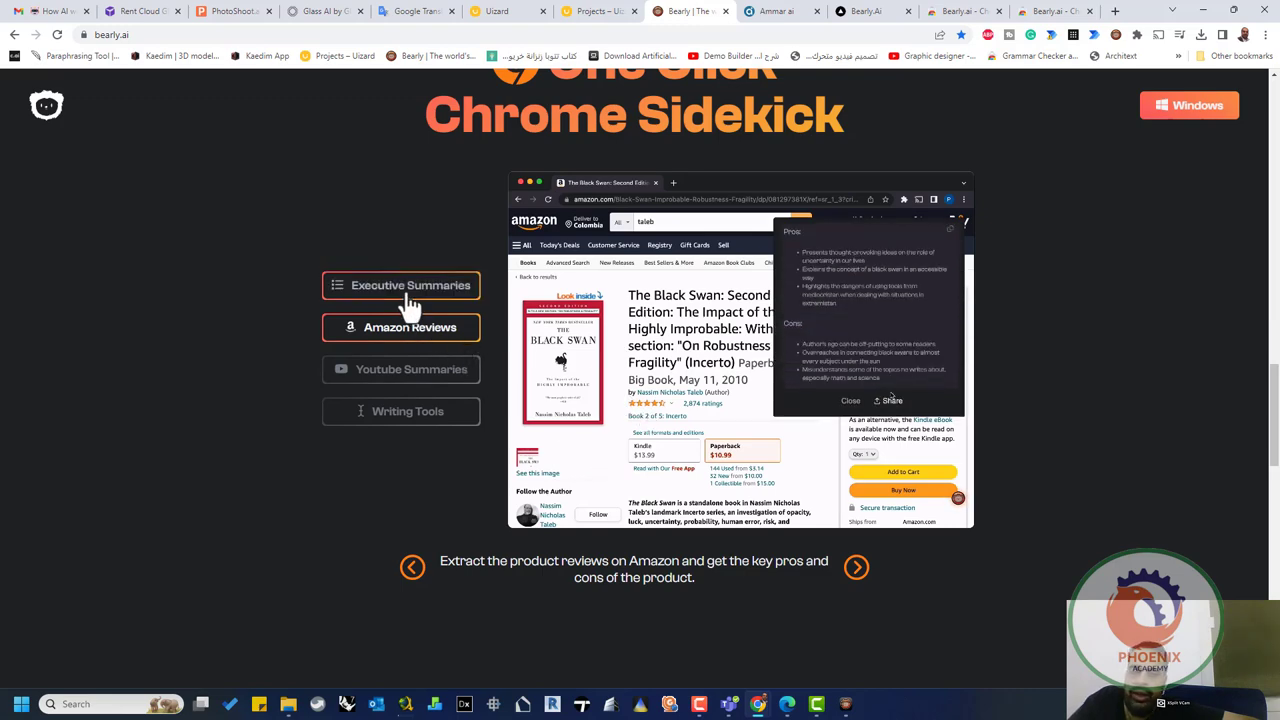
left_click(476, 288)
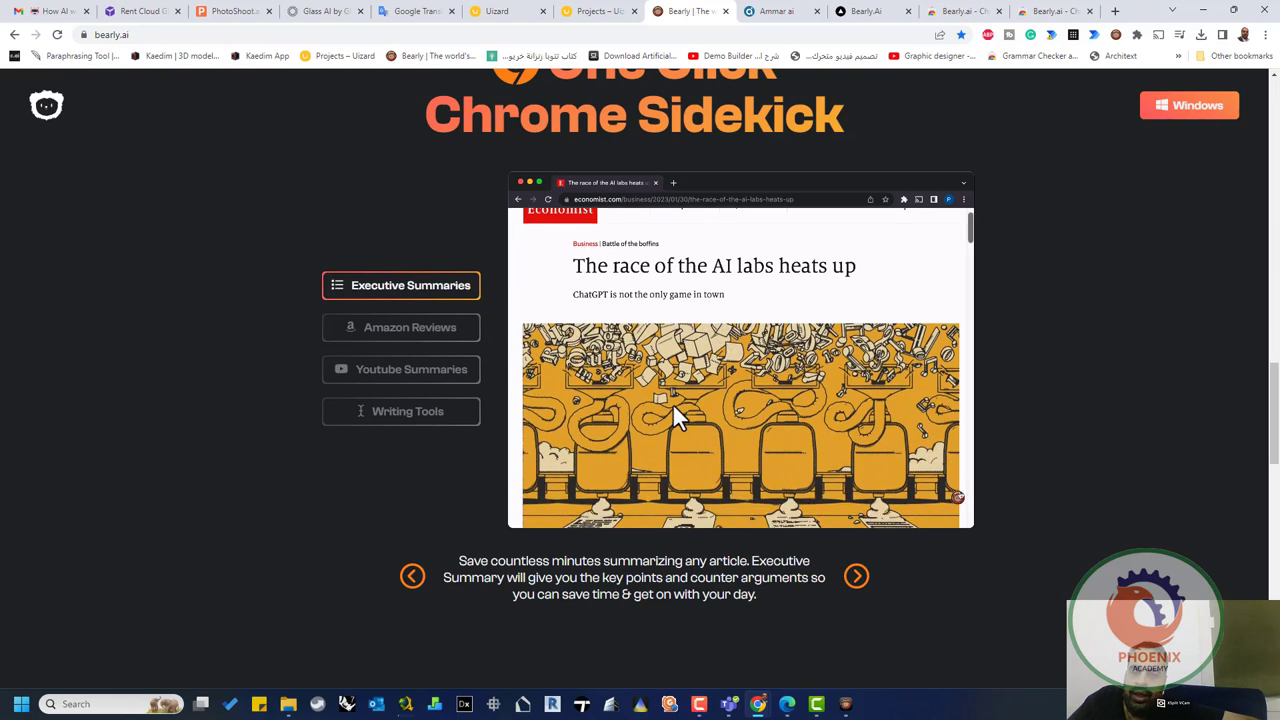
scroll(672, 403, "down", 1)
scroll(672, 403, "up", 1)
scroll(672, 403, "up", 1)
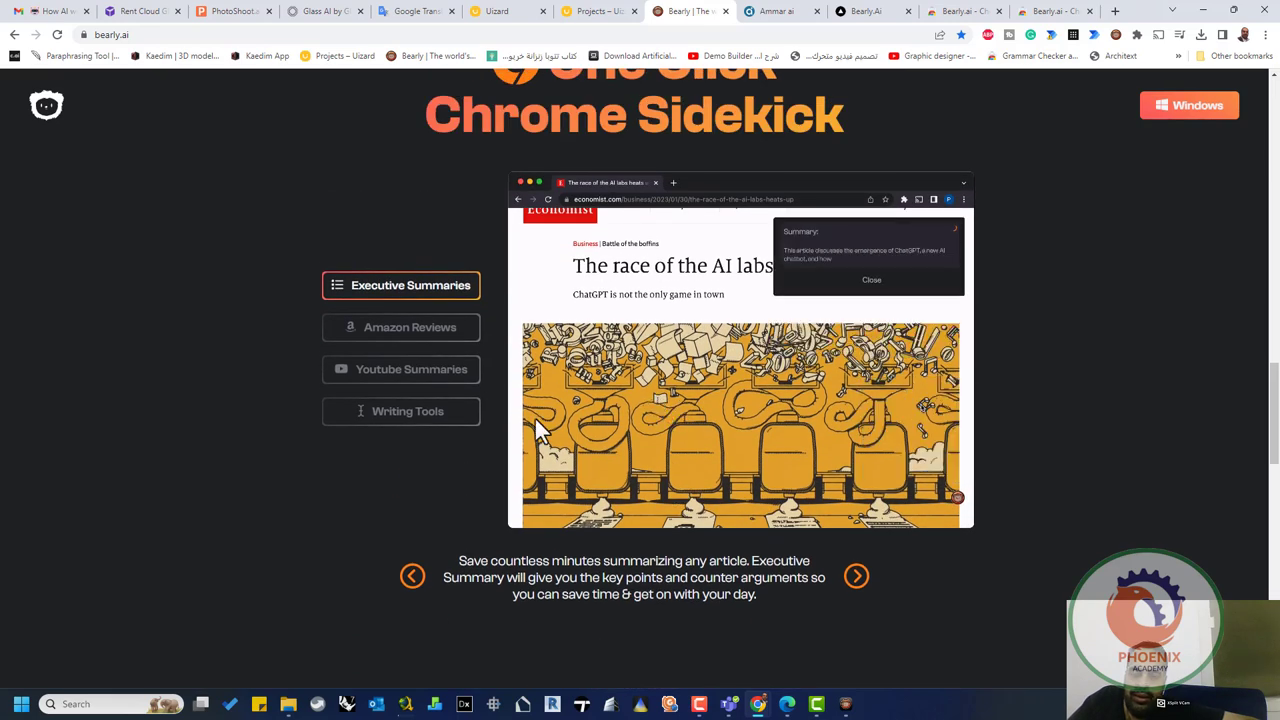
left_click(414, 420)
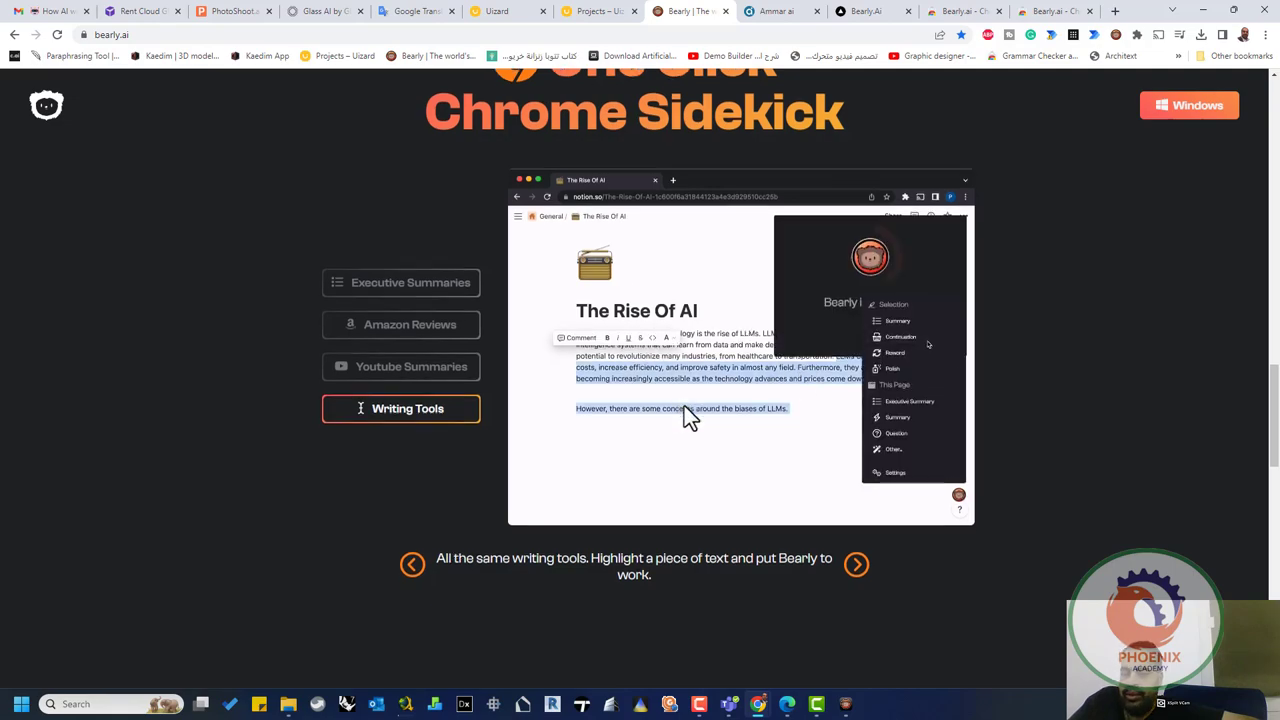
Look through the community testimonials and the rest of the homepage, returning to its beginning
scroll(684, 406, "down", 3)
scroll(683, 410, "down", 4)
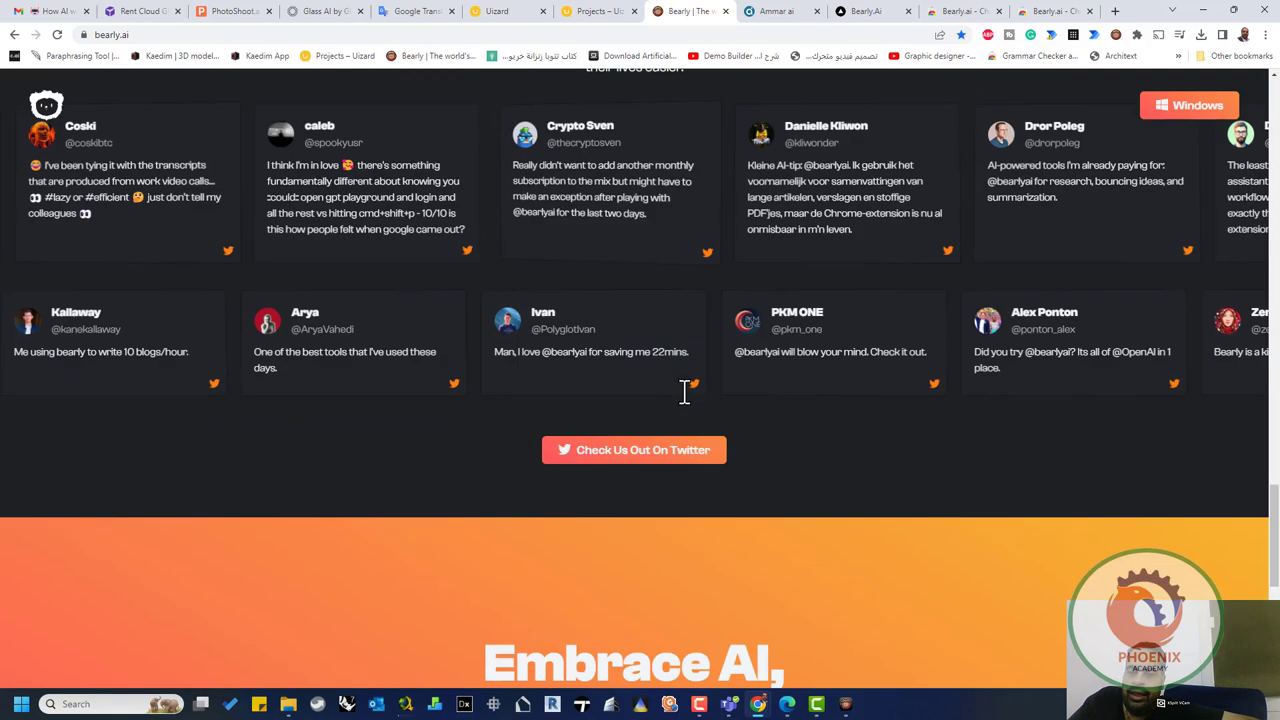
scroll(690, 395, "down", 5)
scroll(766, 389, "up", 6)
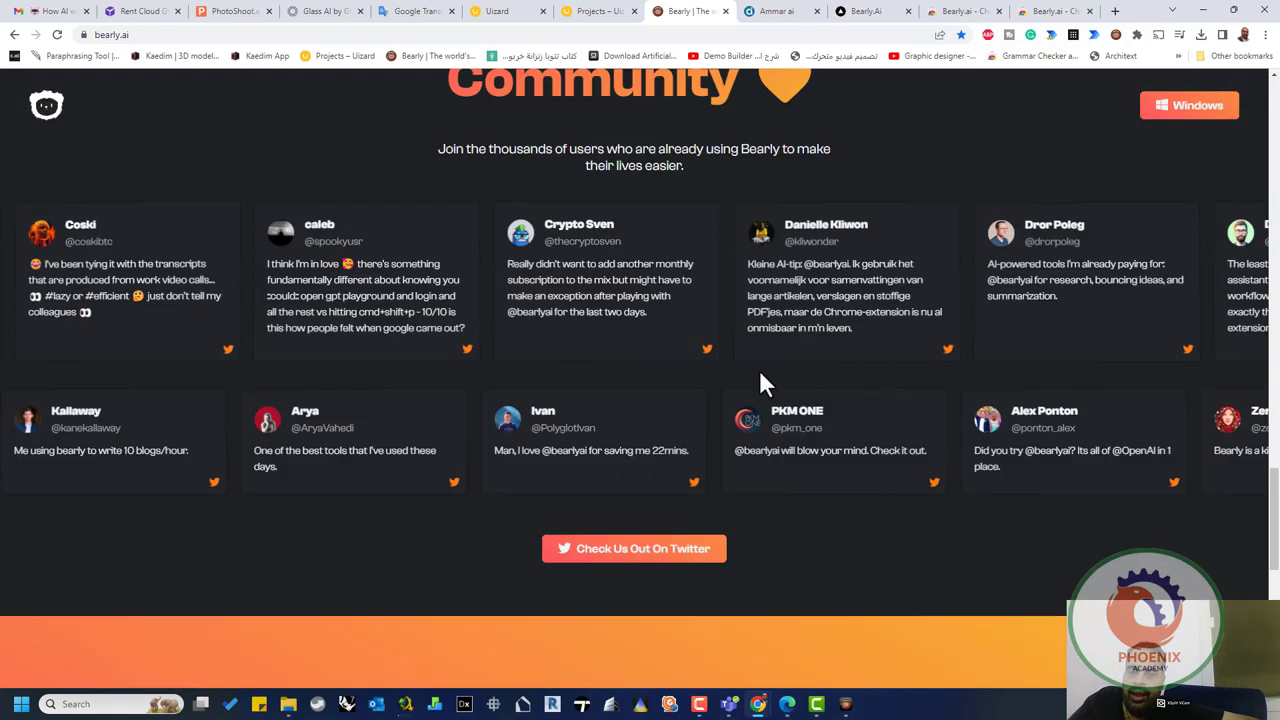
scroll(762, 380, "up", 15)
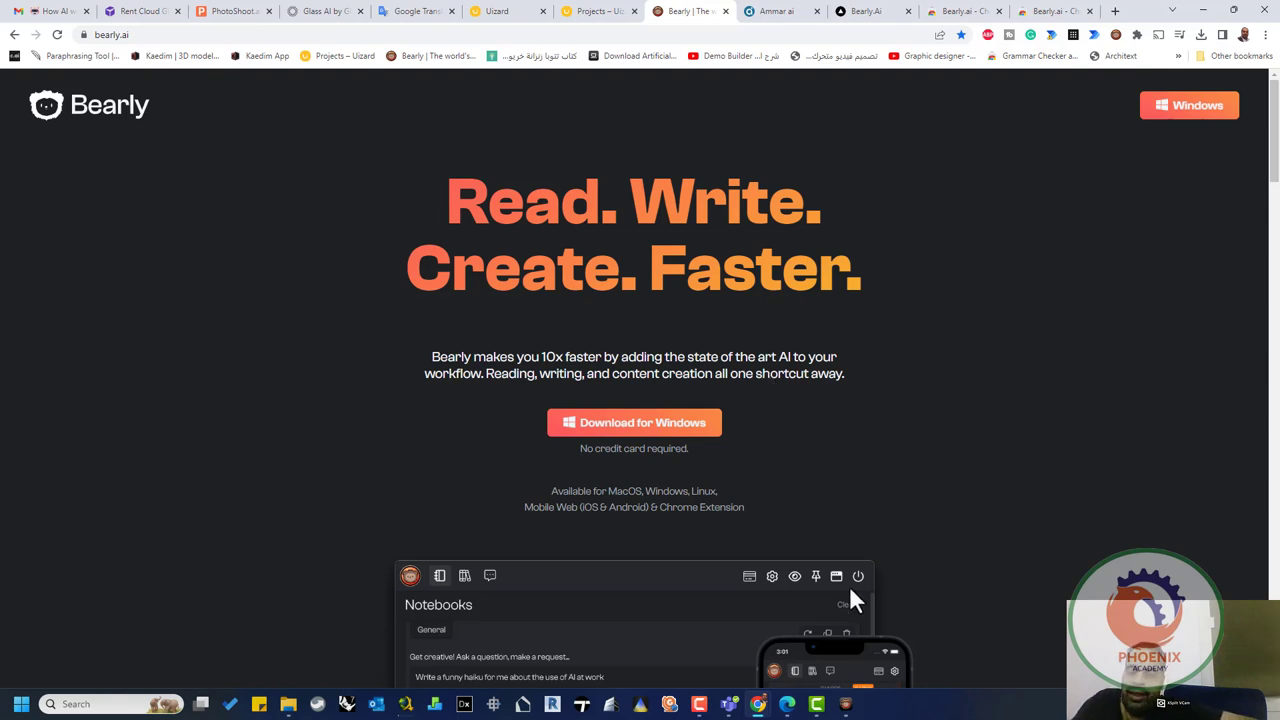
Switch to the Bearly app and browse its Writing, Reading, Marketing and Chat prompt categories
left_click(846, 704)
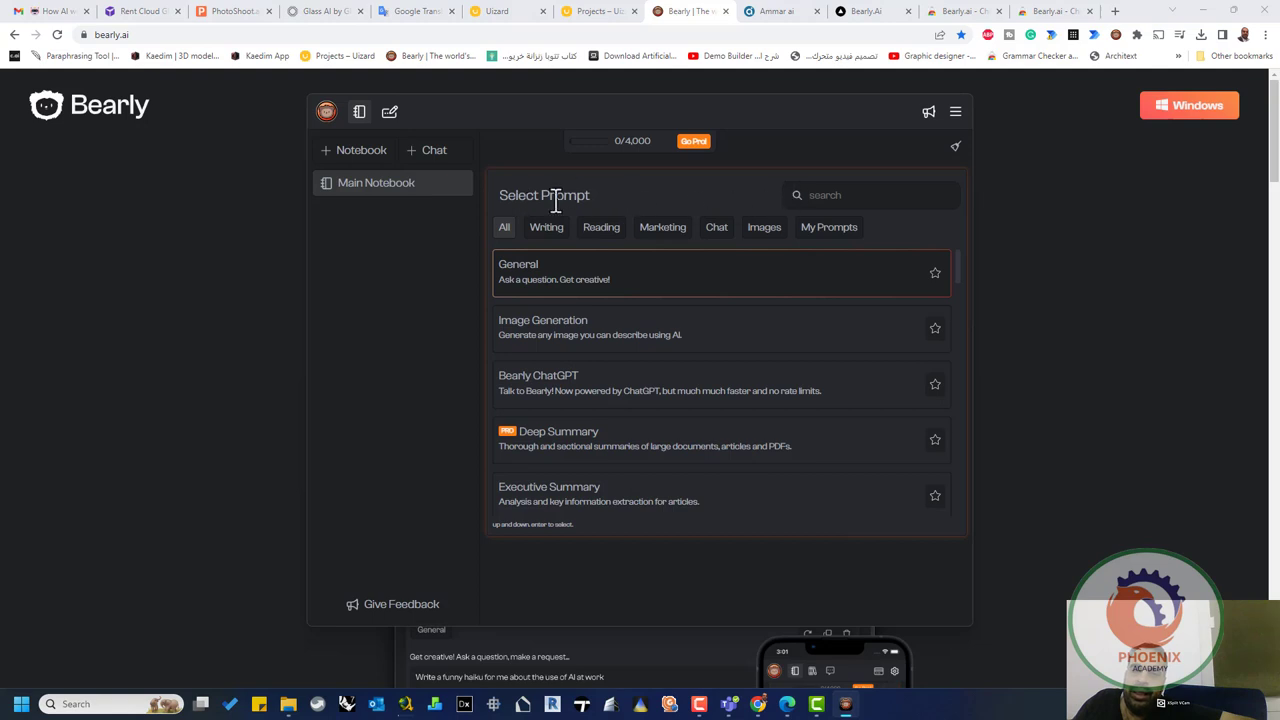
left_click(538, 240)
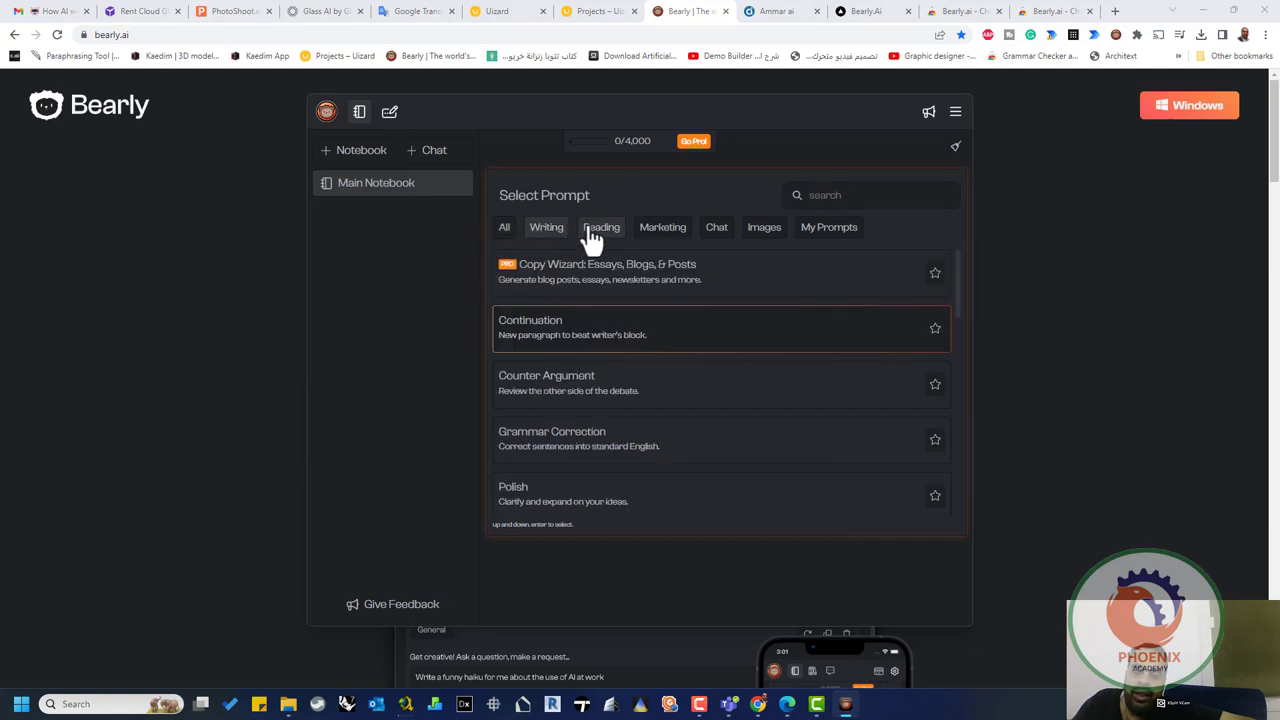
left_click(612, 231)
left_click(663, 242)
left_click(725, 238)
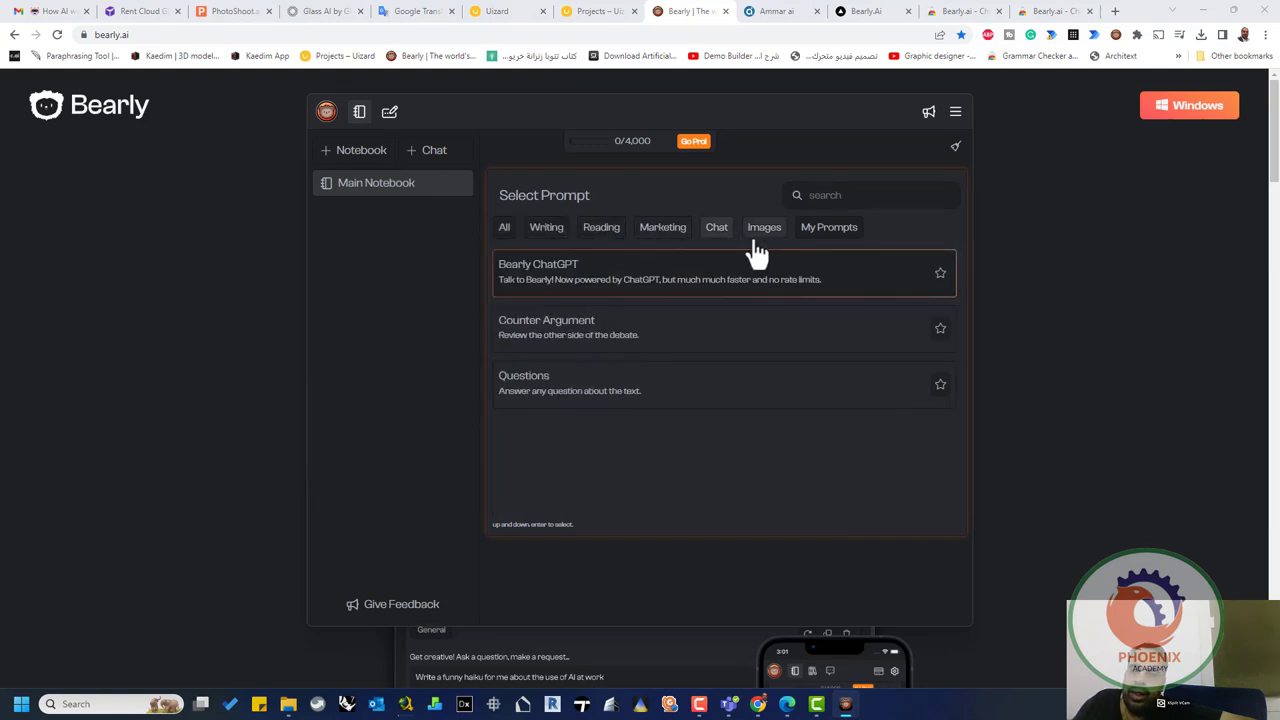
Choose the Image Generation prompt from the Images category and describe the image as "CAT riding car"
left_click(756, 234)
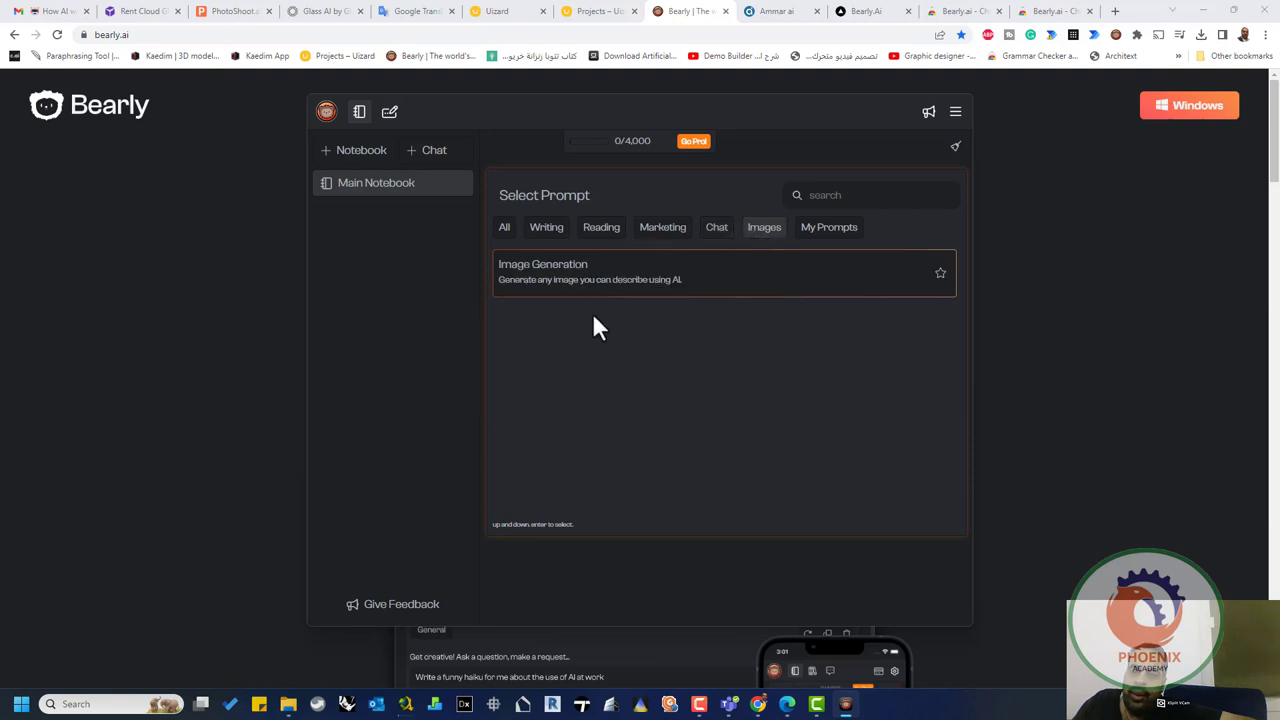
left_click(583, 276)
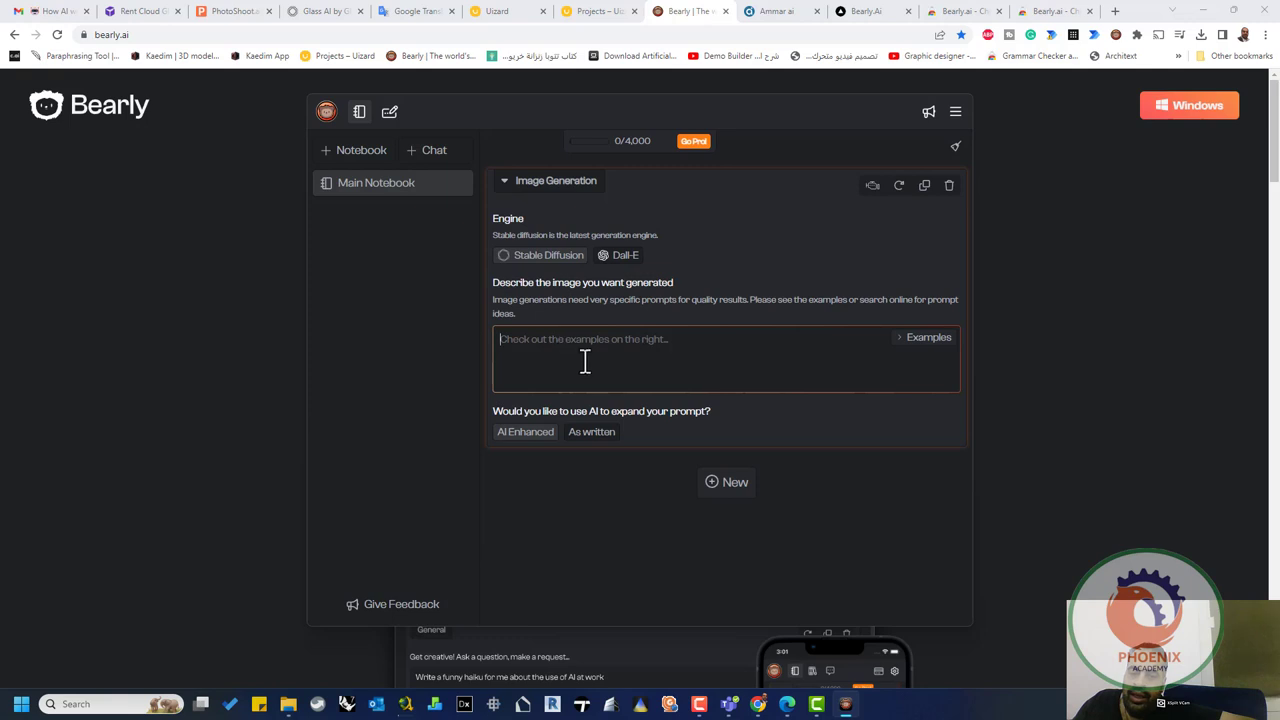
type("g")
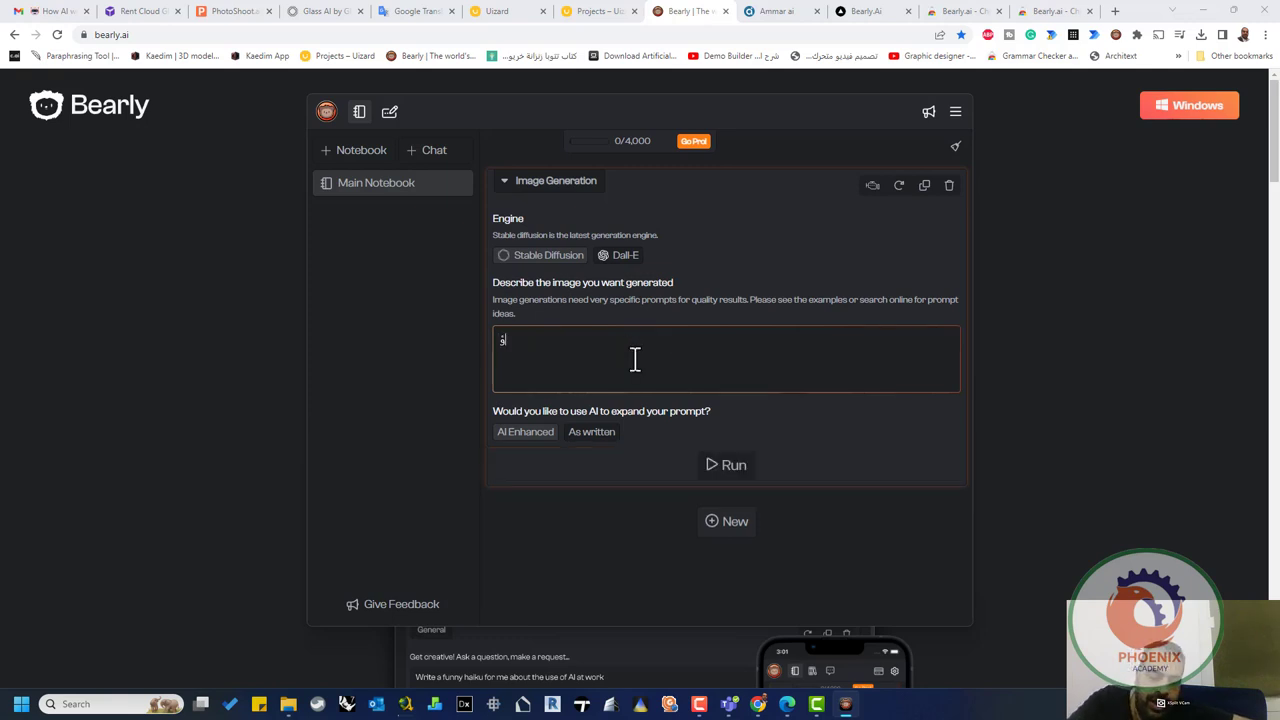
key("BackSpace")
key("BackSpace")
key("BackSpace")
key("BackSpace")
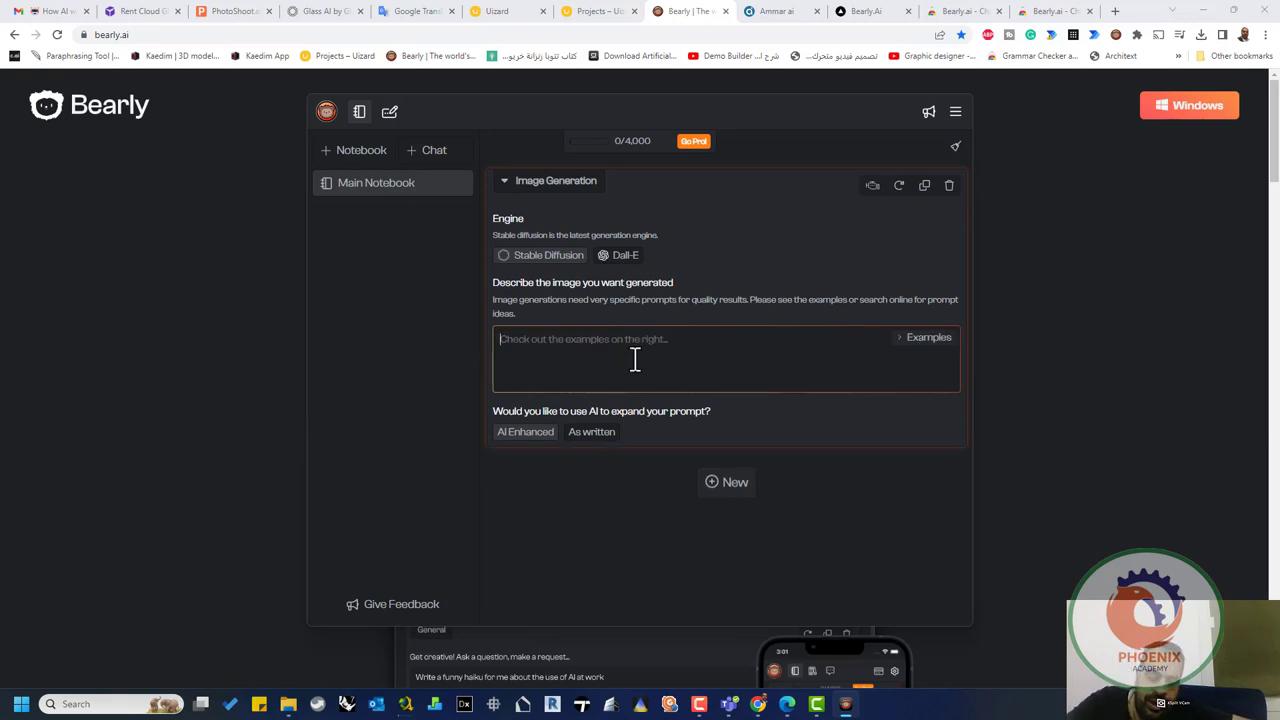
type("CAT")
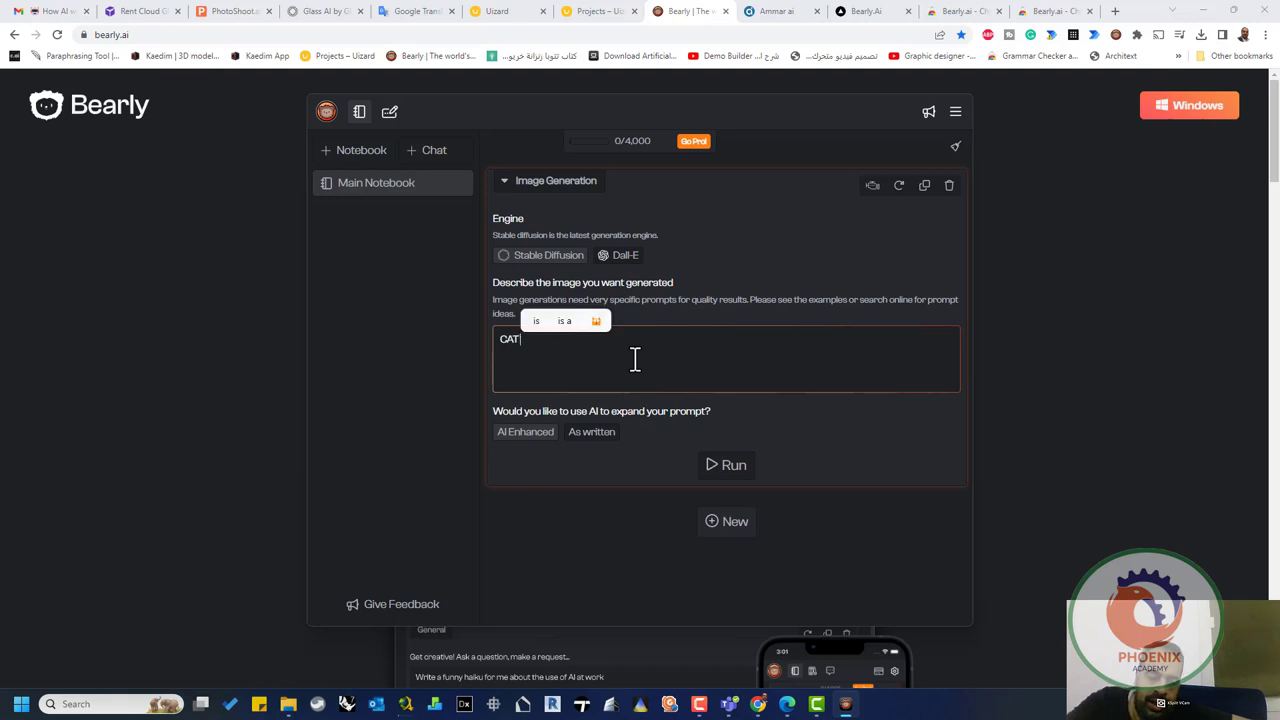
type(" riding ")
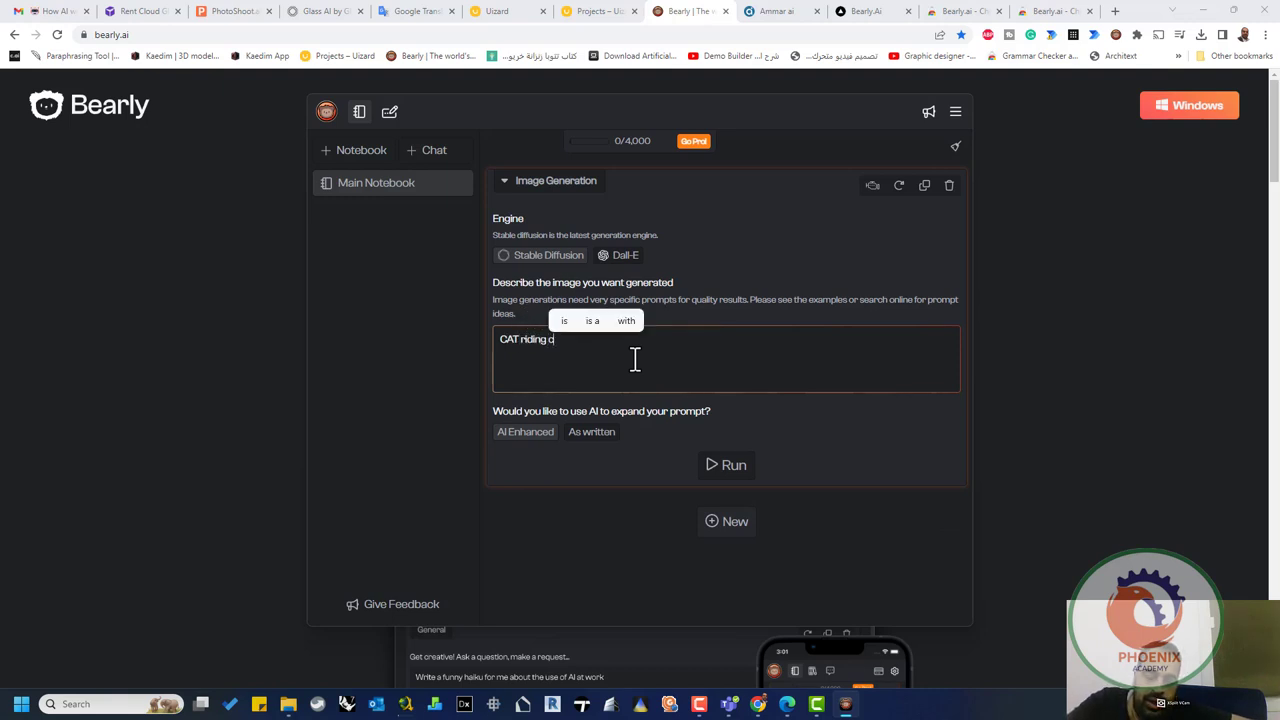
type("car")
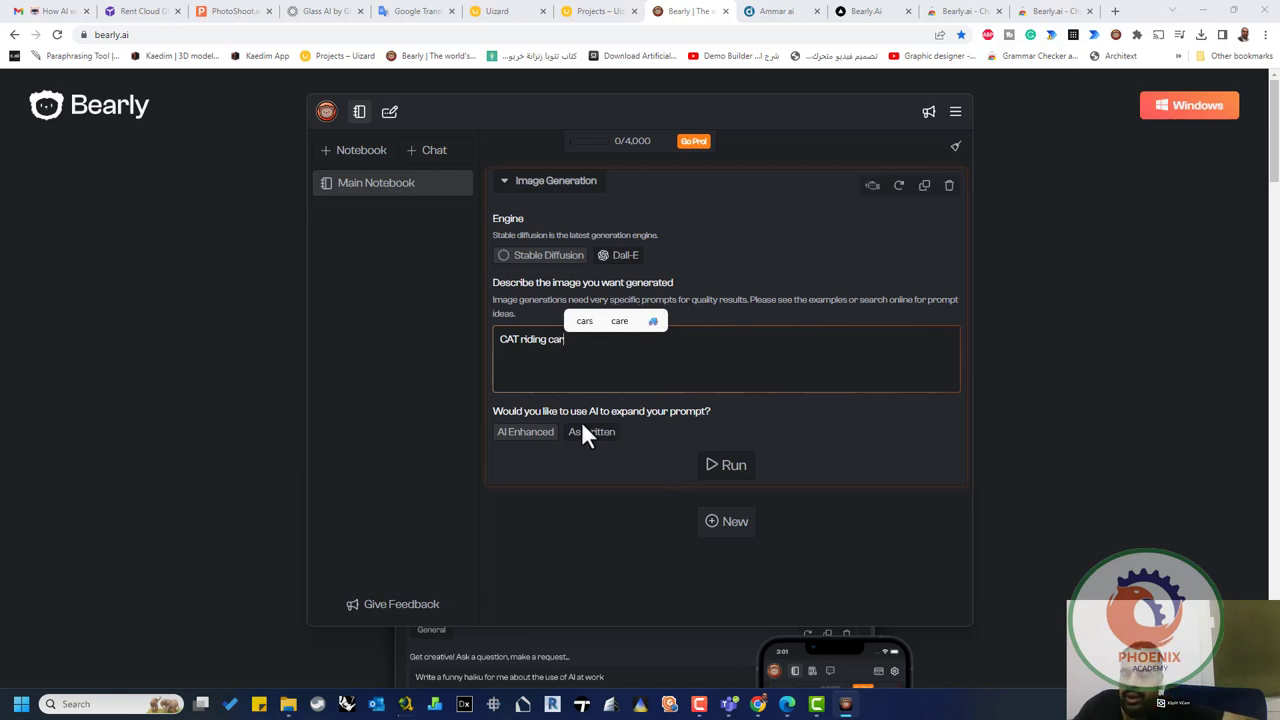
Generate the images with the AI Enhanced prompt option and view the results
left_click(540, 458)
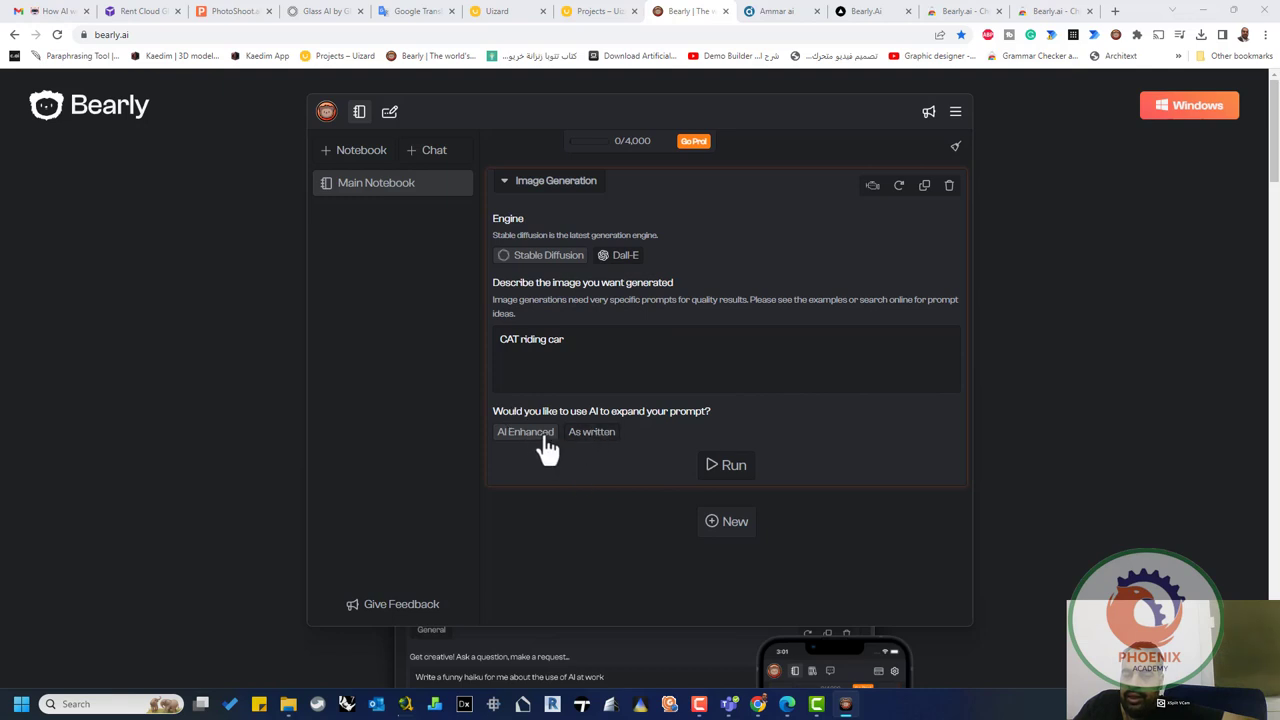
left_click(760, 468)
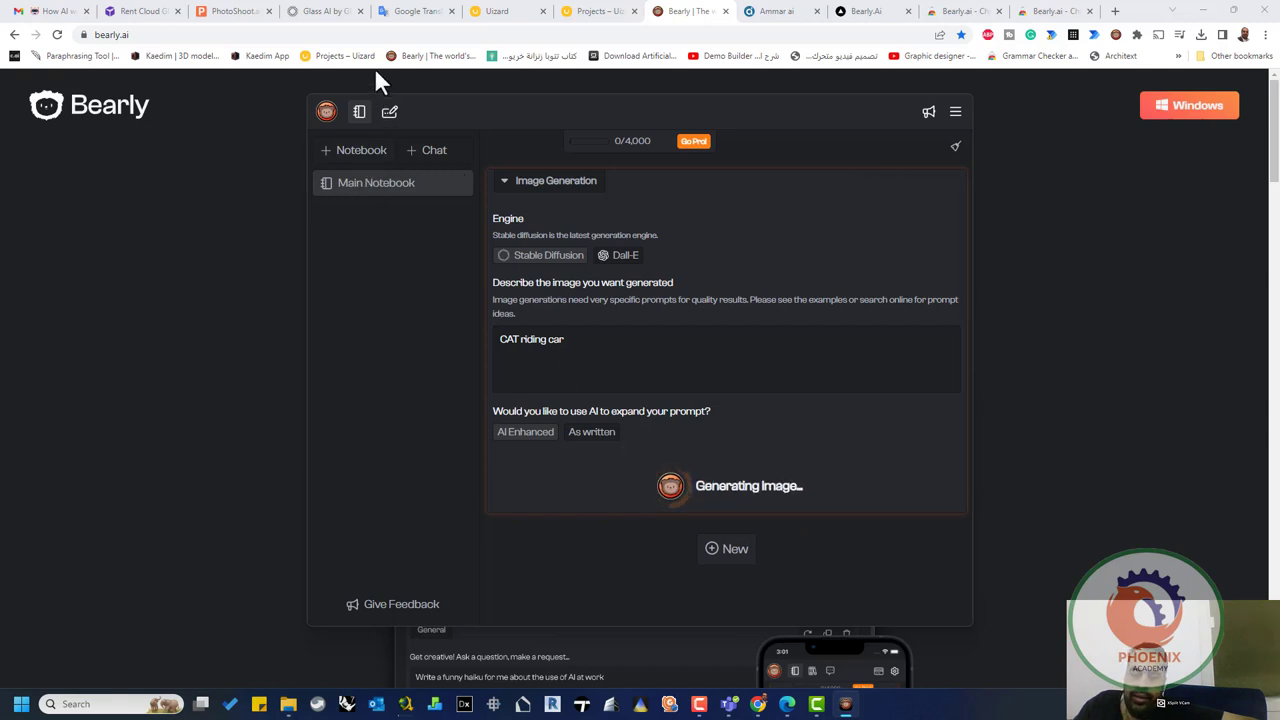
scroll(775, 363, "up", 1)
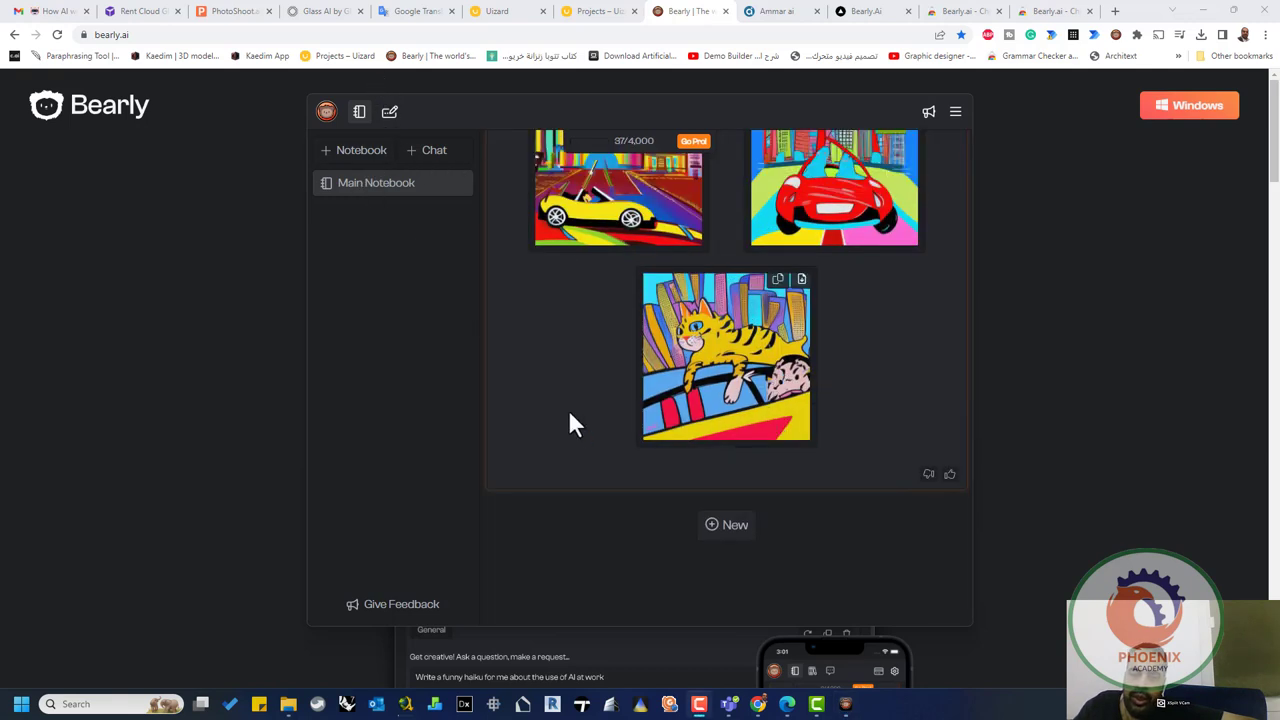
Review the generated images and their prompt settings, then collapse the Image Generation block
scroll(569, 414, "up", 1)
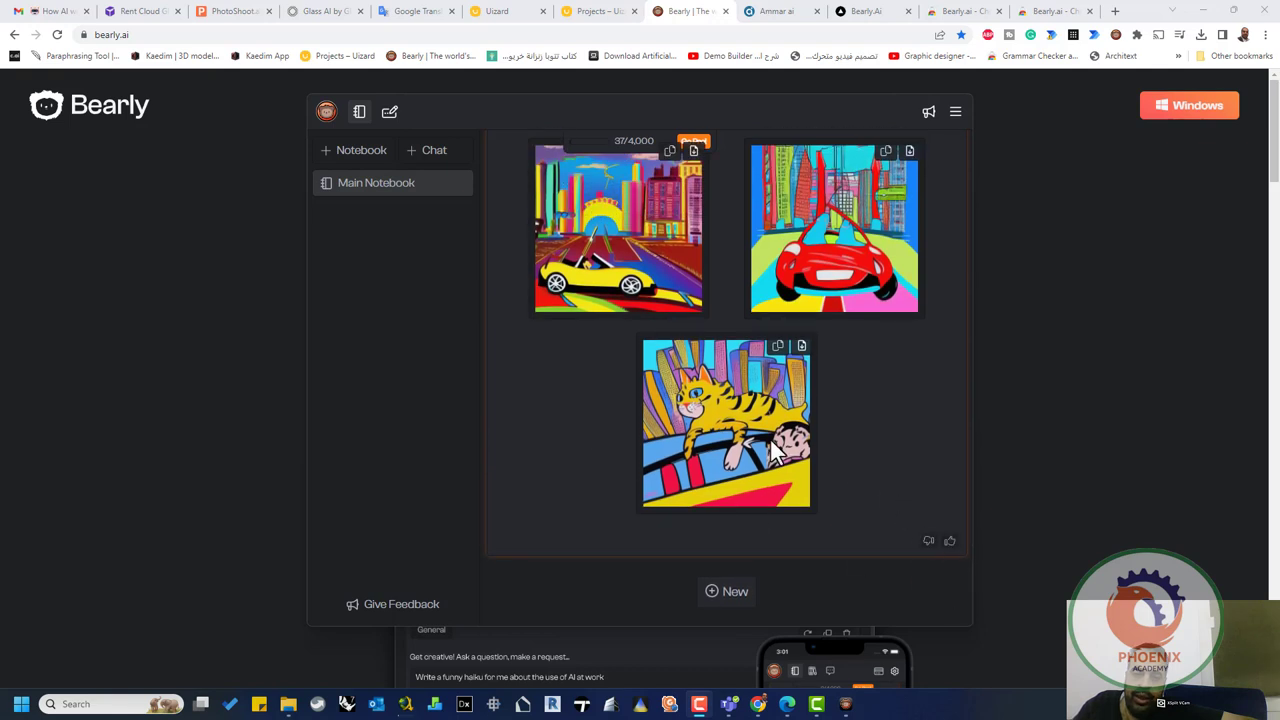
scroll(533, 411, "up", 2)
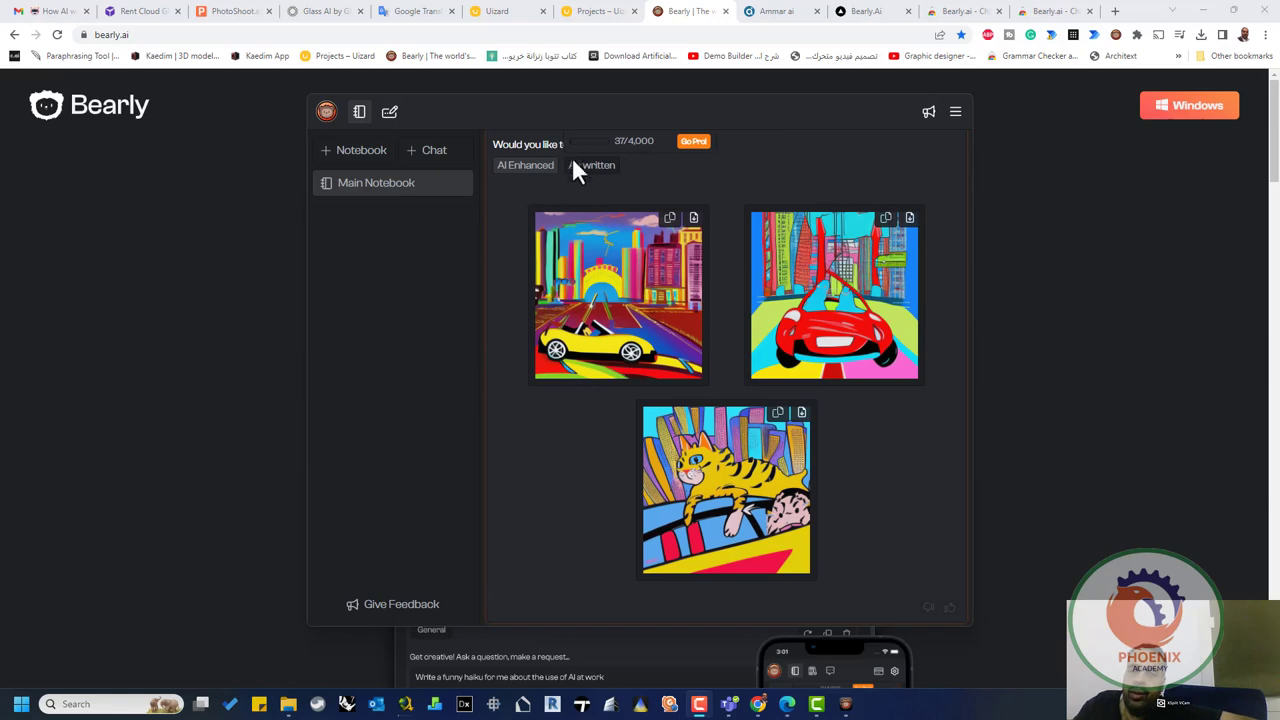
scroll(538, 285, "up", 1)
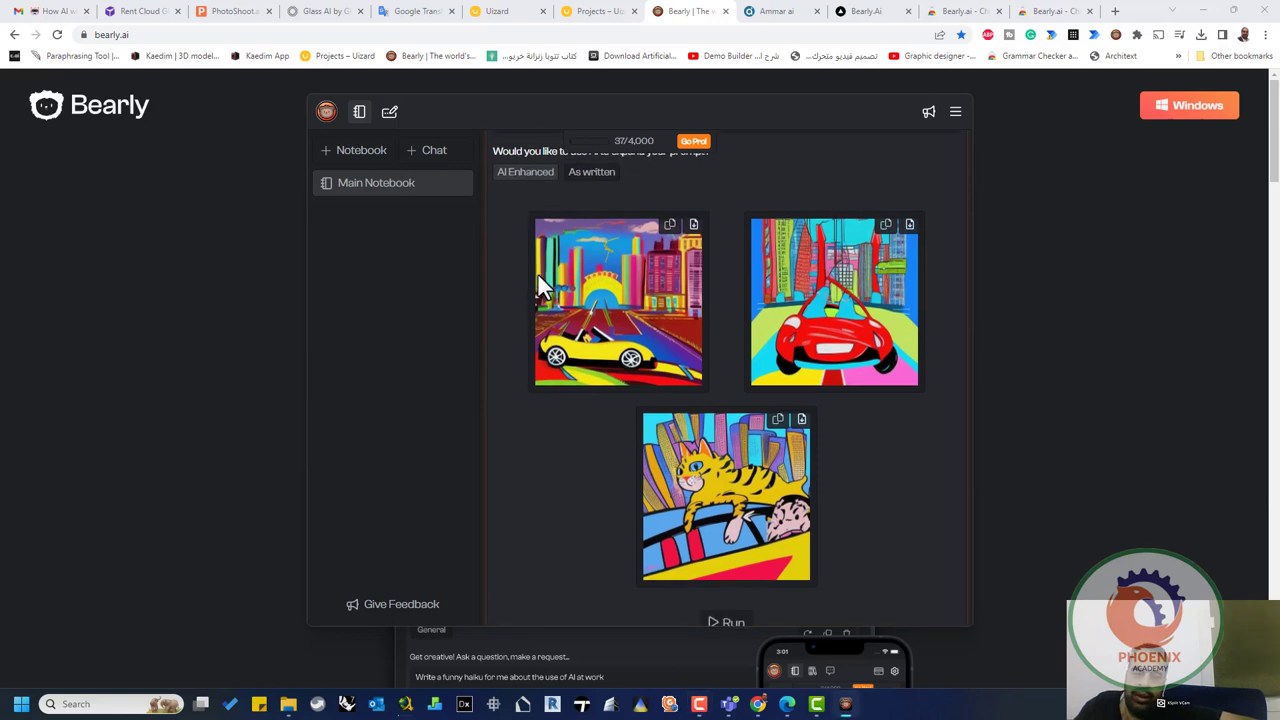
scroll(540, 280, "up", 4)
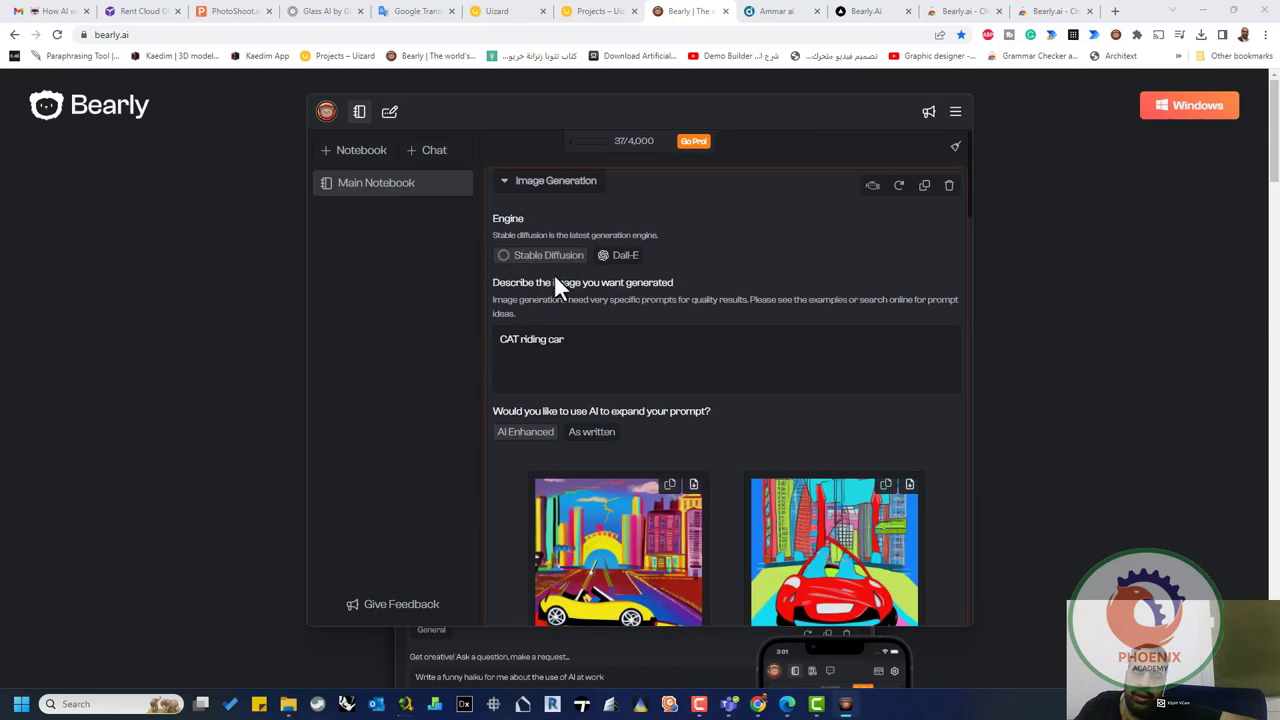
left_click(504, 181)
Create a new notebook with the Bearly ChatGPT prompt and ask it "مساحة روسيا"
left_click(390, 112)
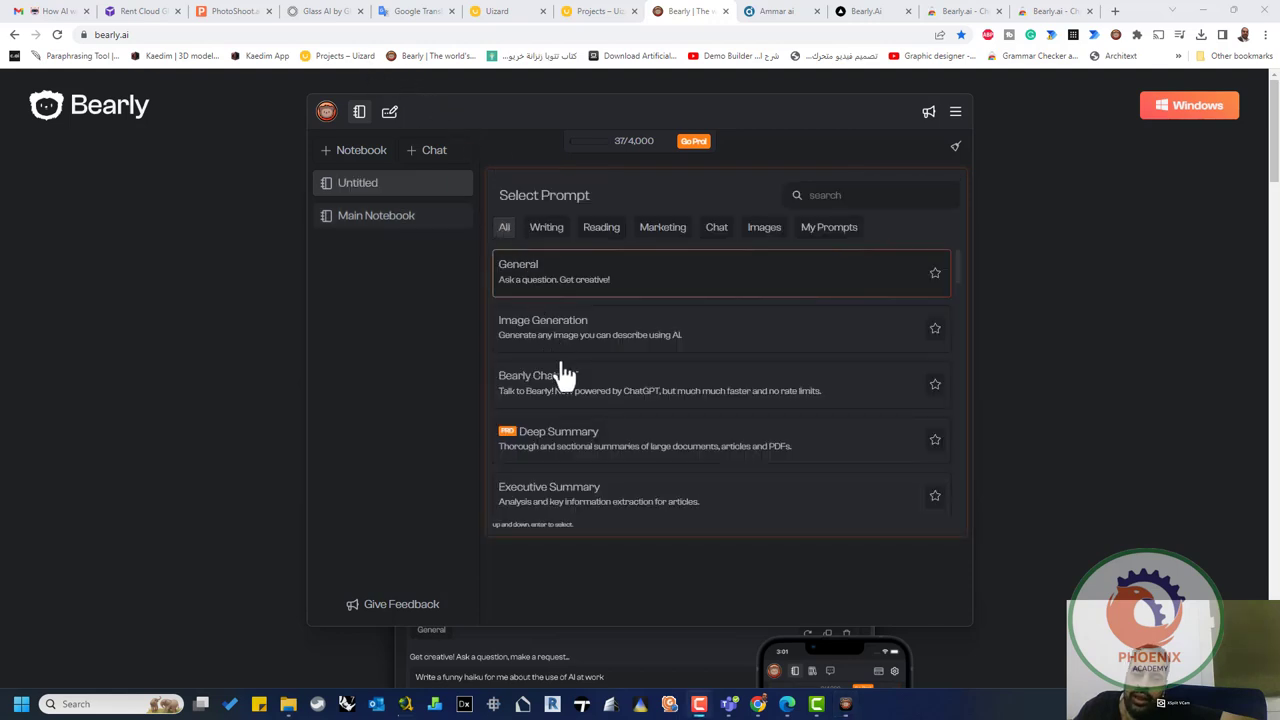
key("Return")
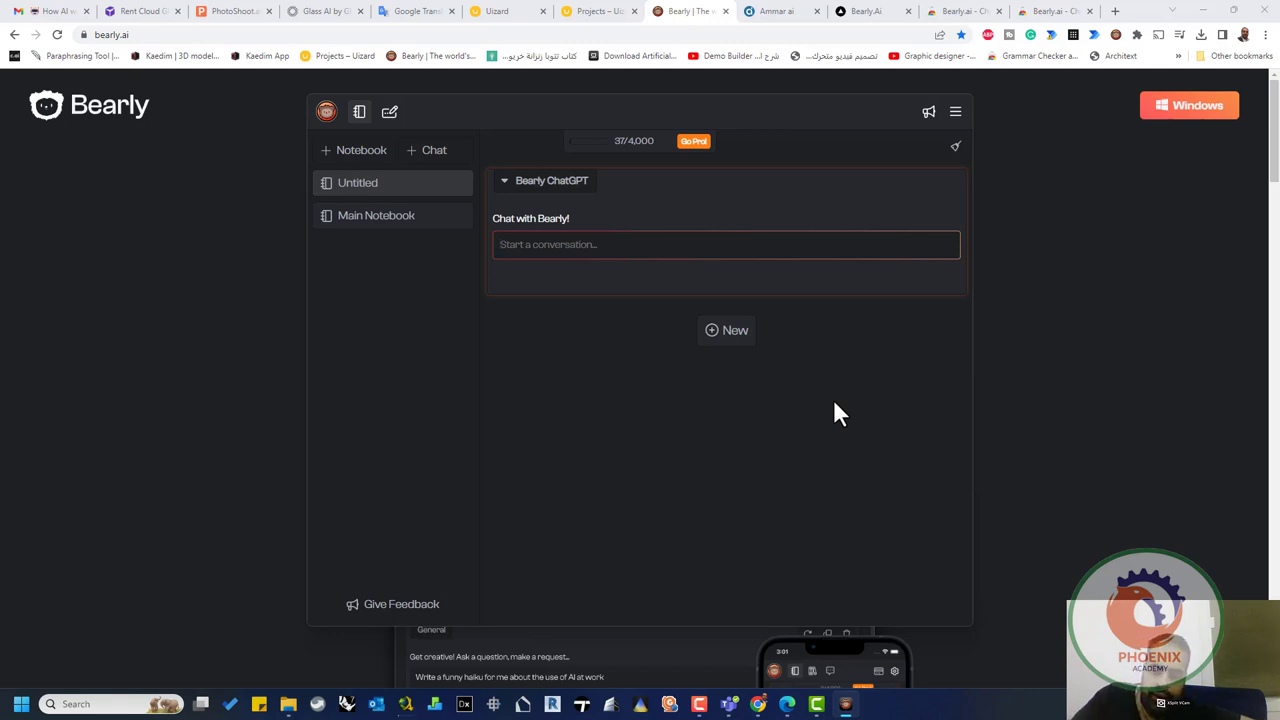
type("مساحة رو")
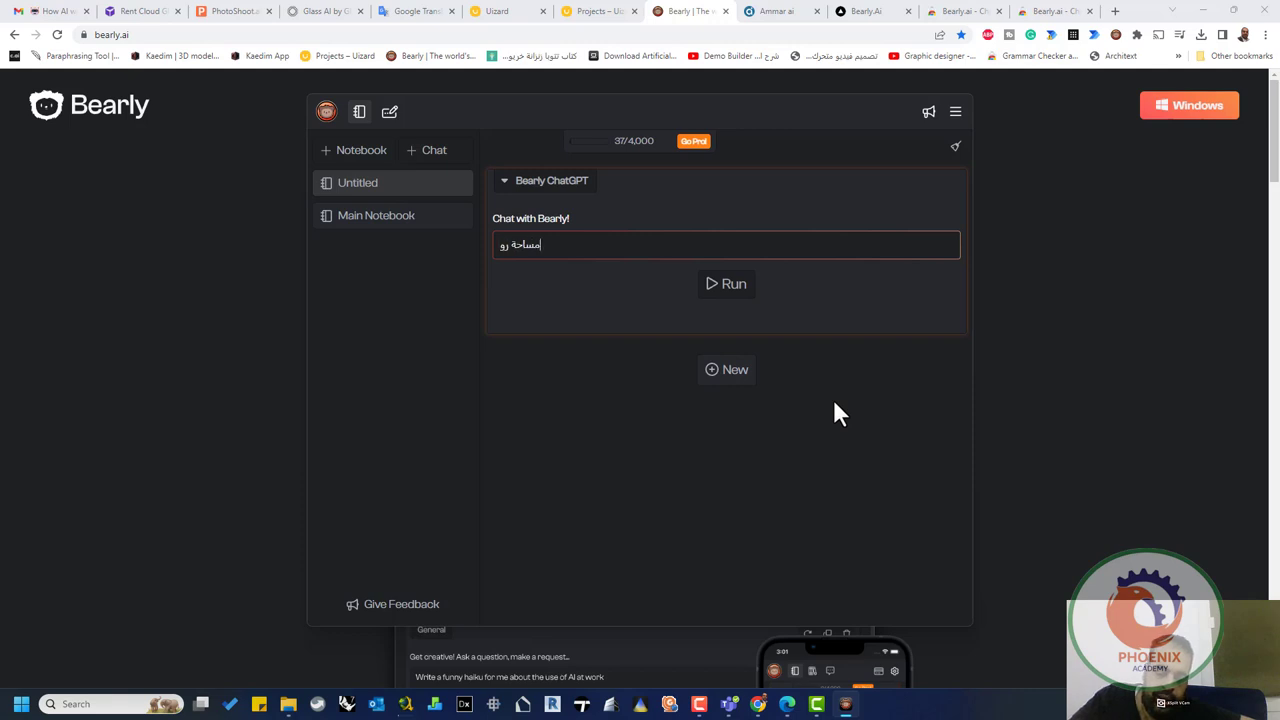
type("سيا")
key("shift+Return")
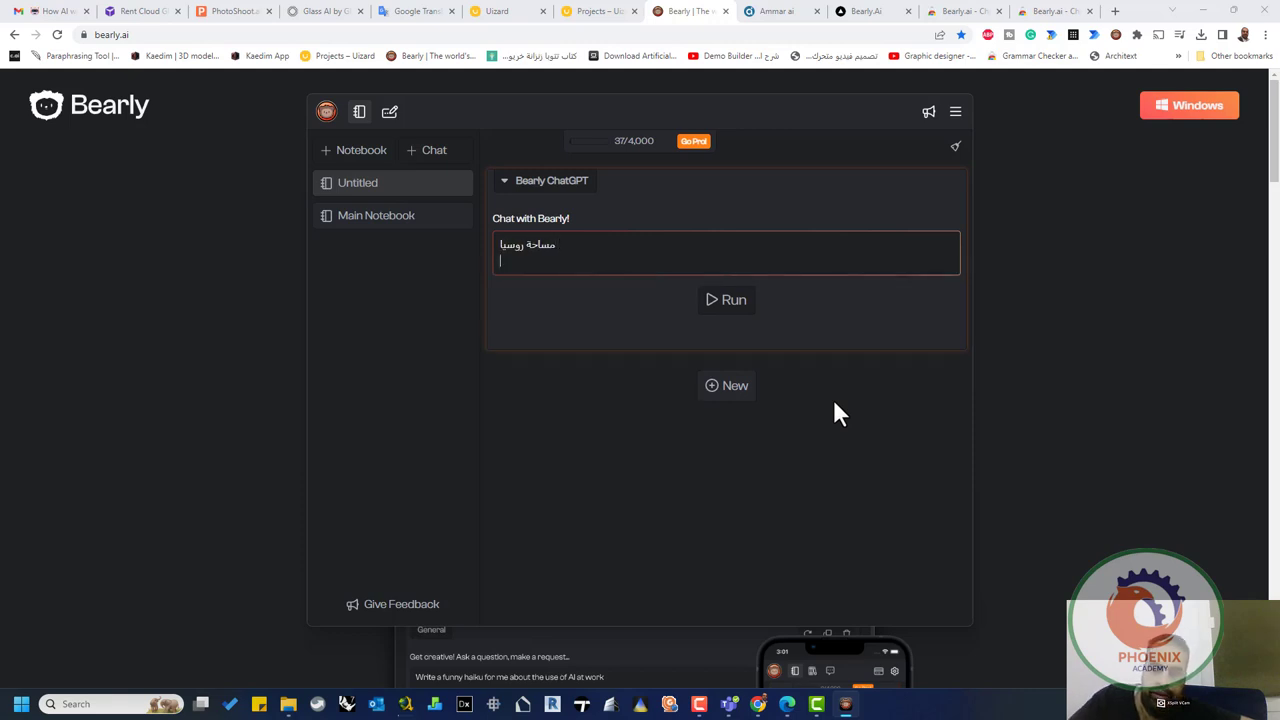
left_click(731, 304)
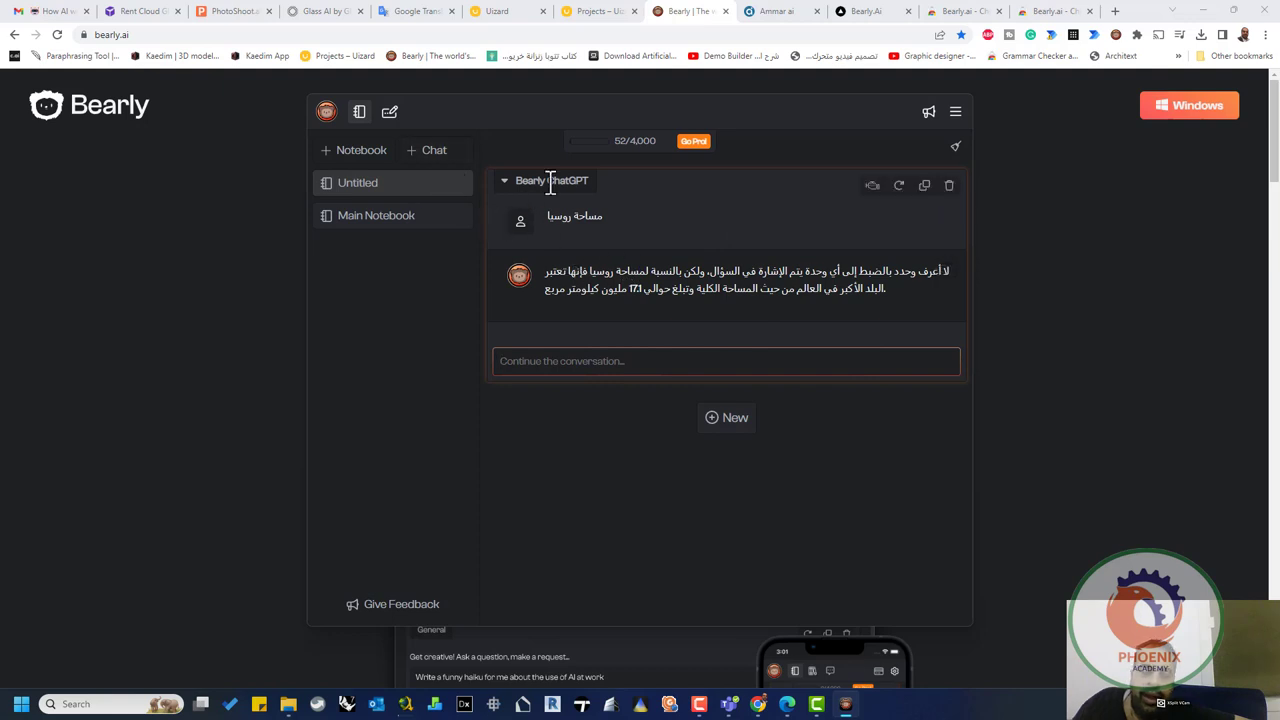
Add another notebook, check My Prompts, and choose the Questions prompt from the Chat category
left_click(368, 153)
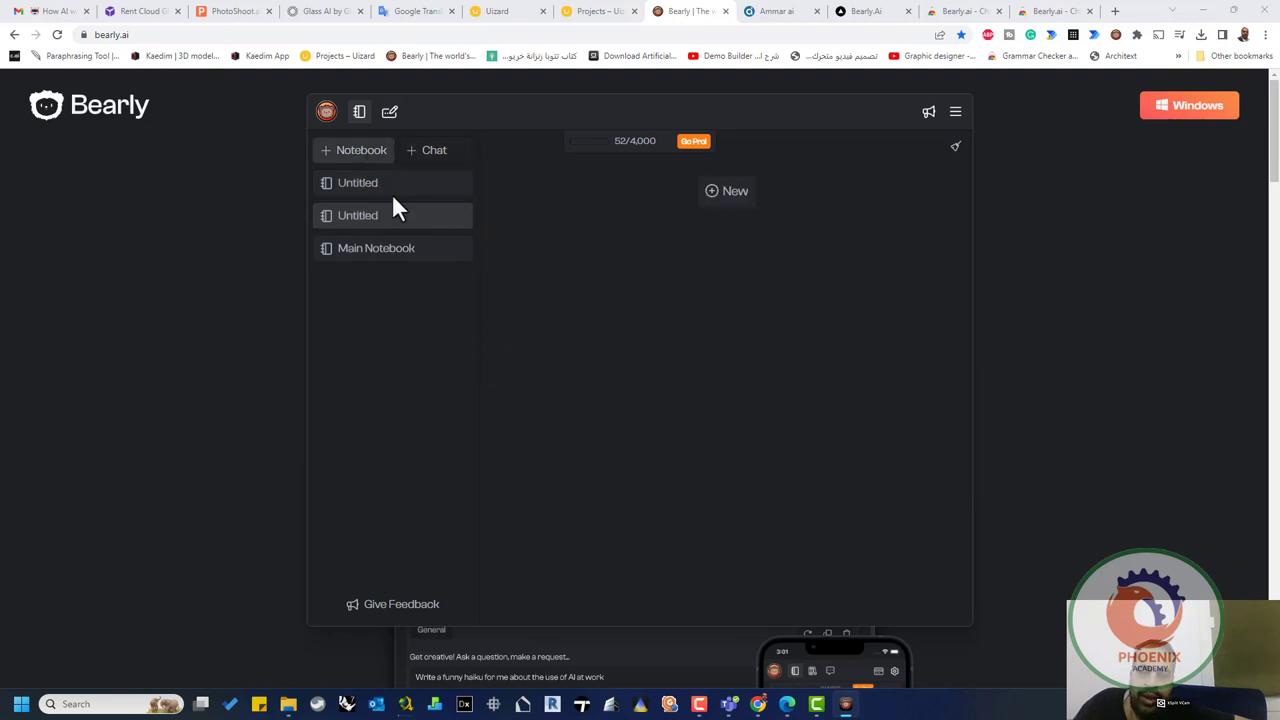
left_click(402, 185)
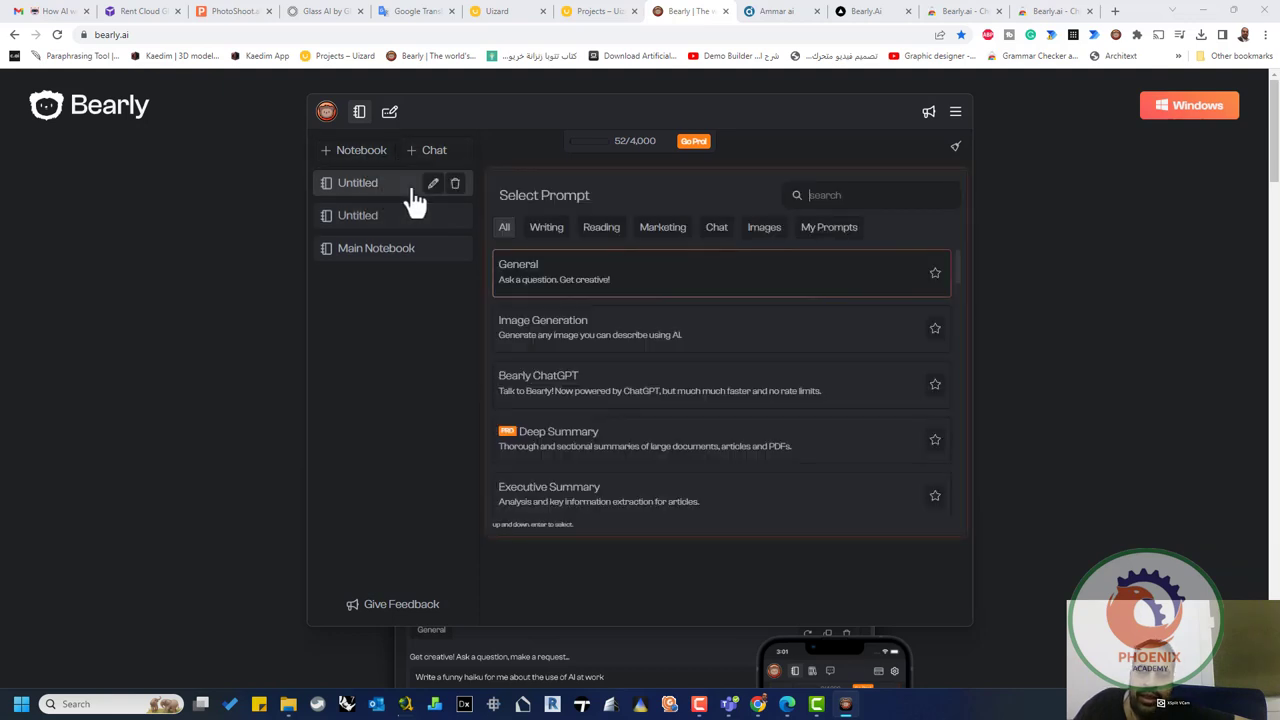
left_click(845, 230)
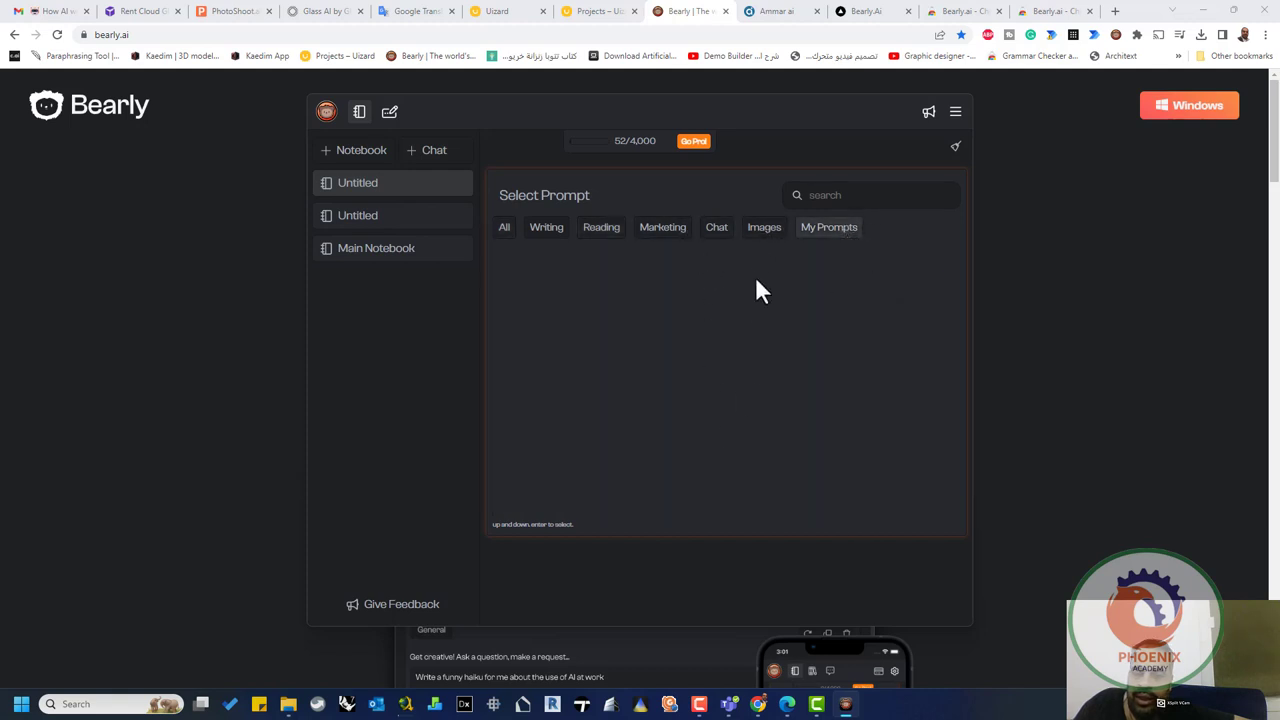
left_click(717, 238)
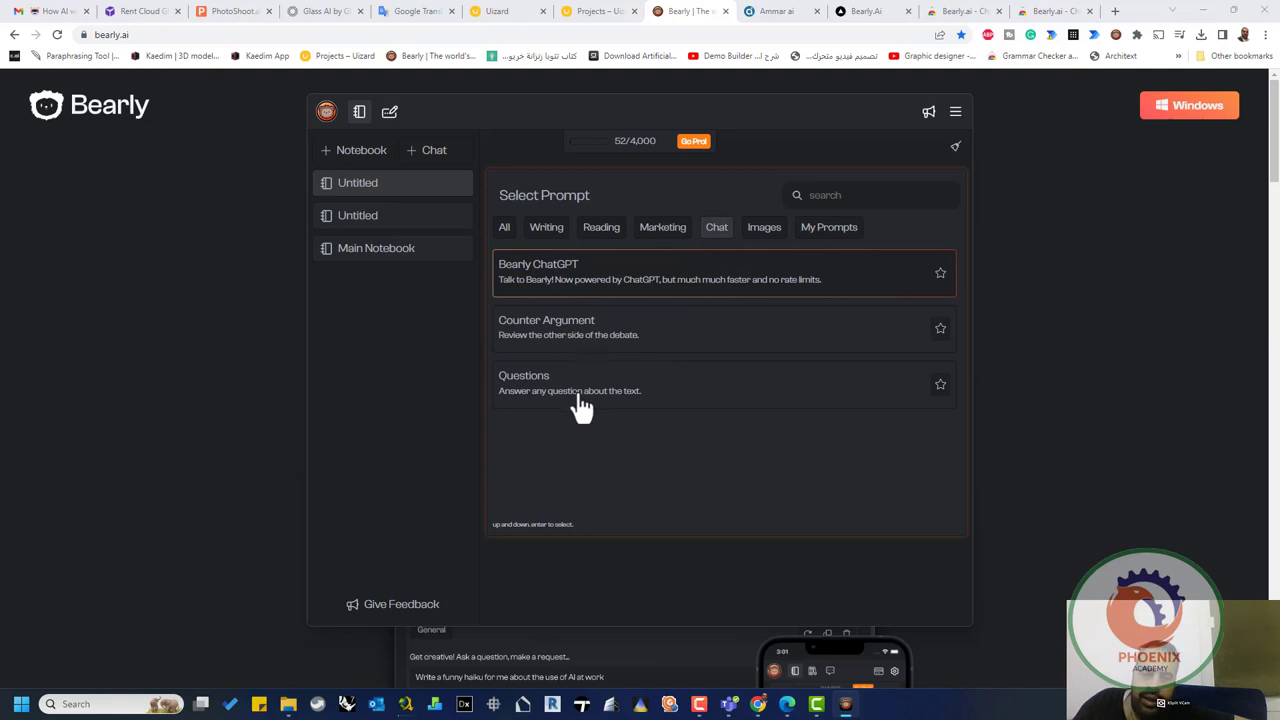
left_click(718, 398)
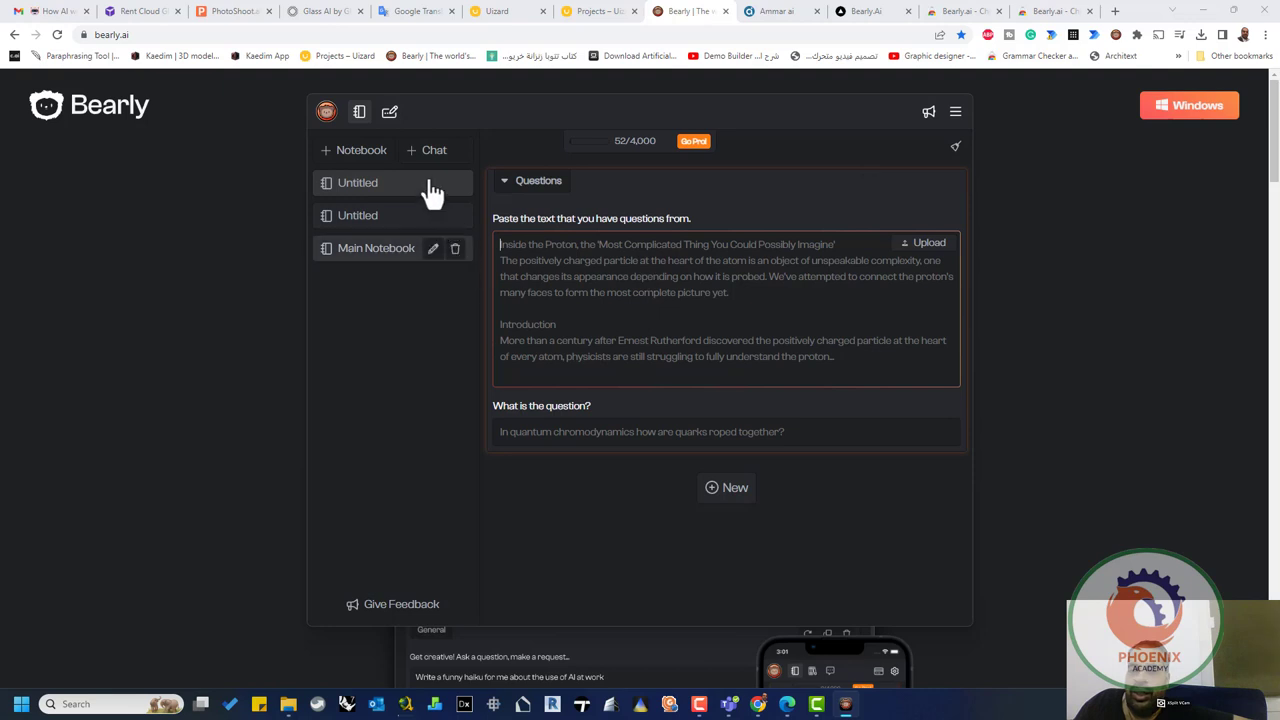
Add a further notebook with the General prompt and choose GPT 4 as its model
left_click(350, 160)
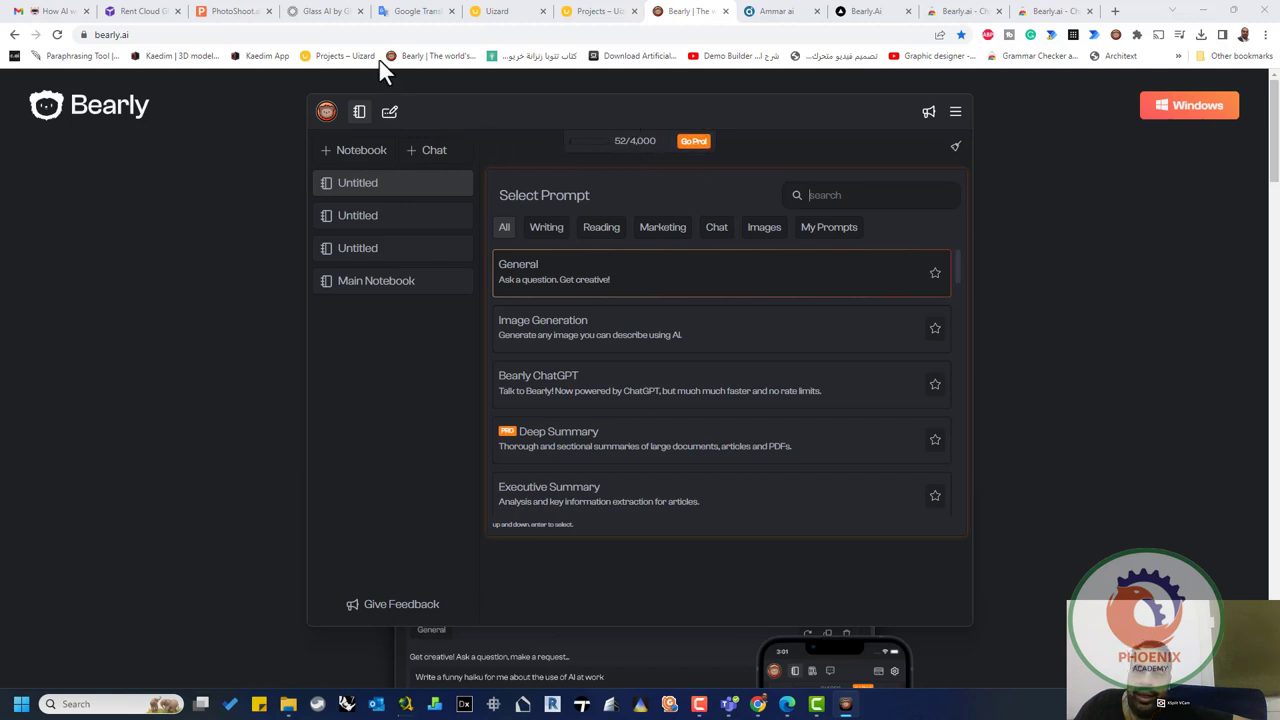
key("Return")
left_click(872, 155)
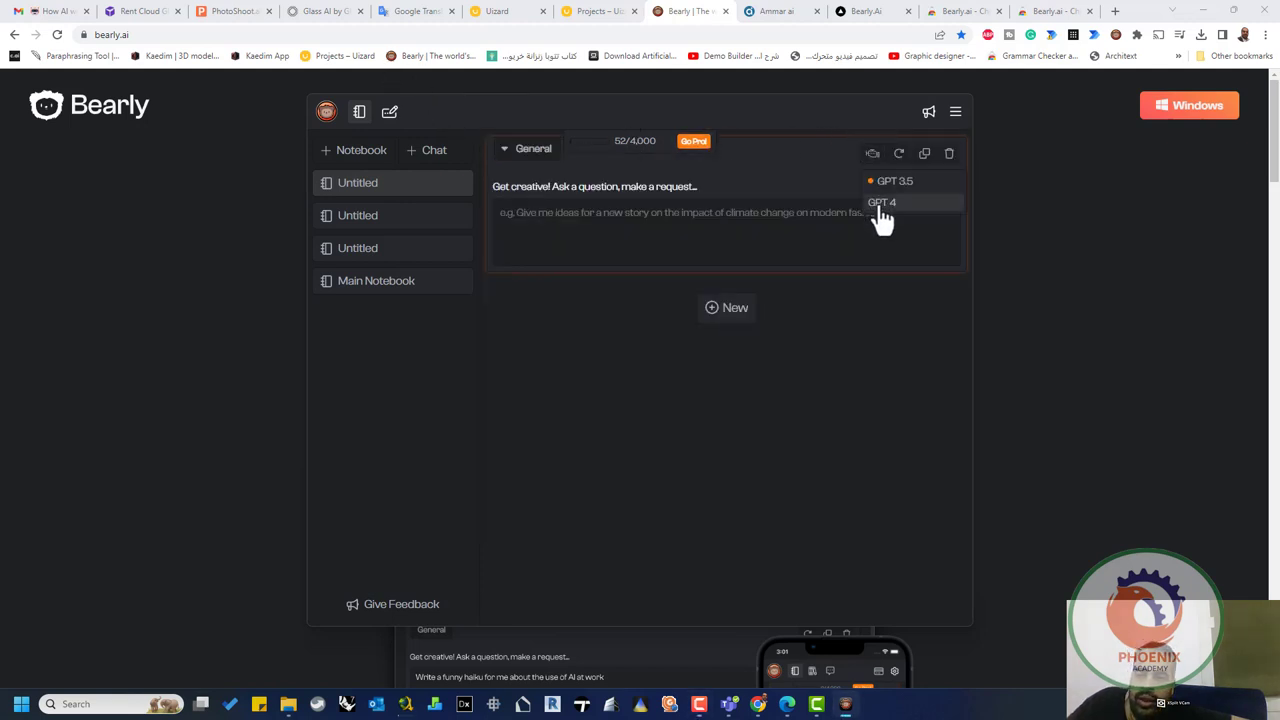
left_click(880, 205)
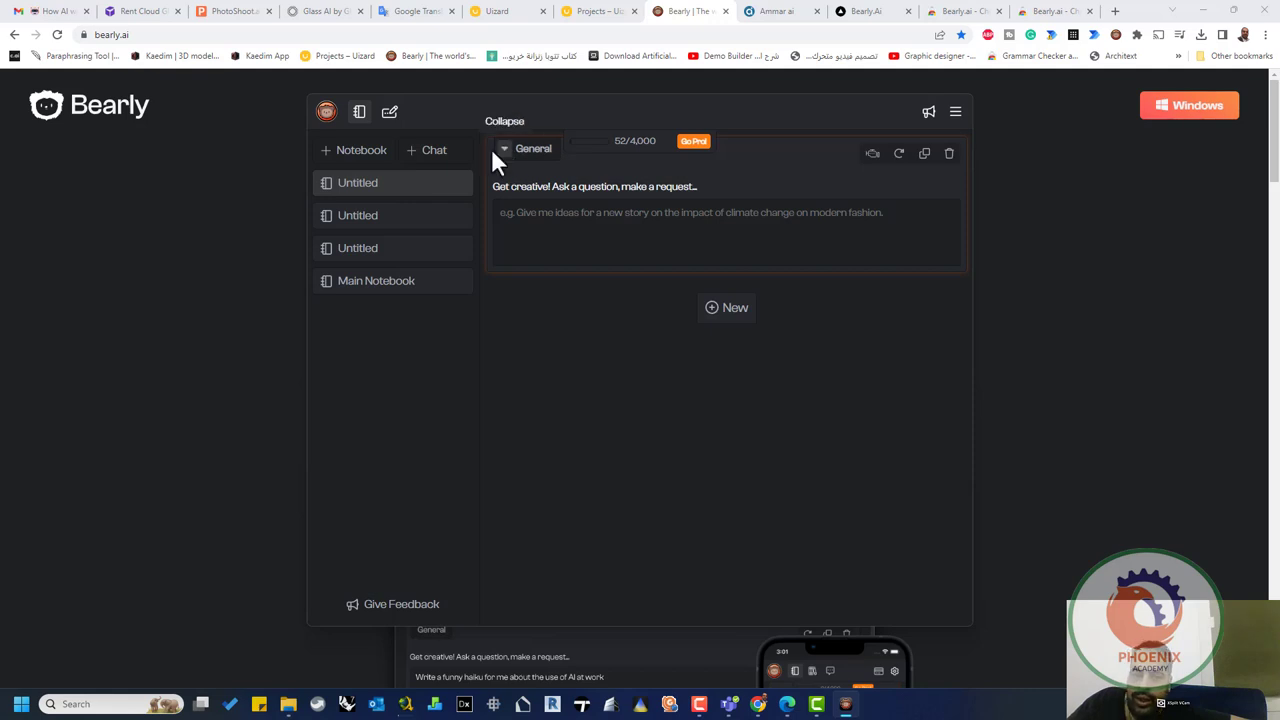
Look through the earlier untitled notebooks and Main Notebook, expanding the collapsed Image Generation block there
left_click(398, 218)
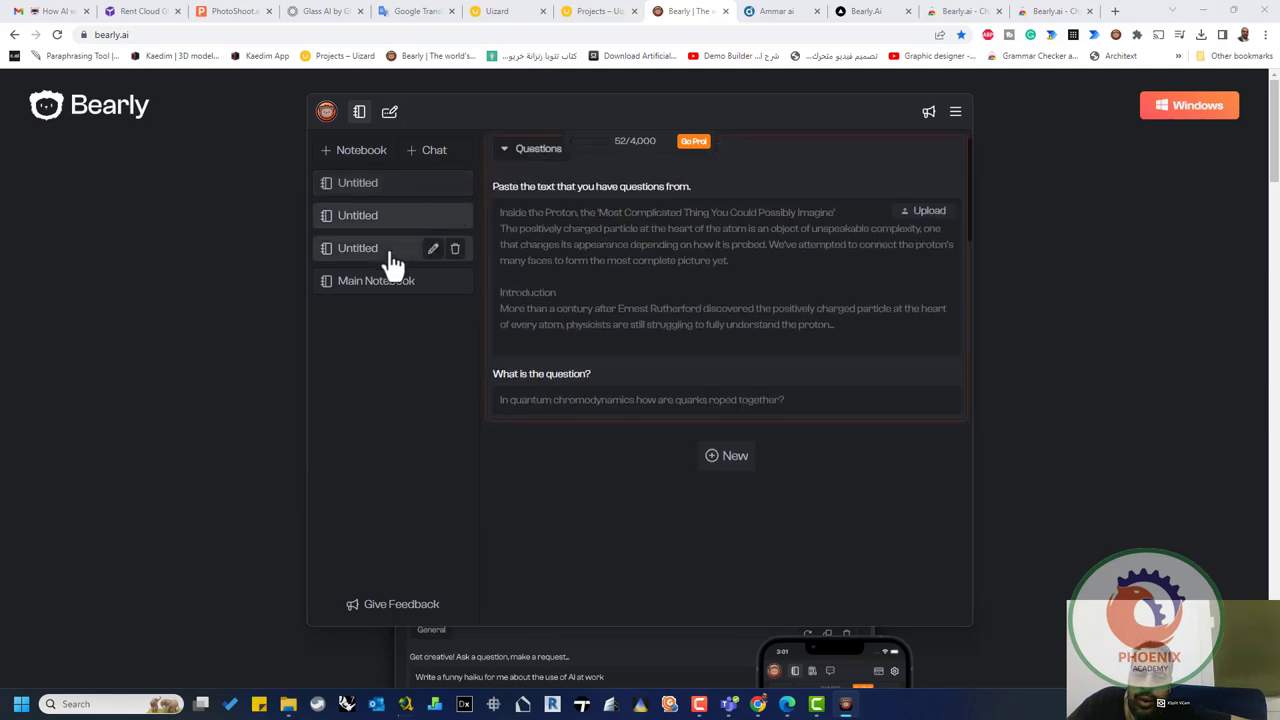
left_click(395, 250)
left_click(386, 286)
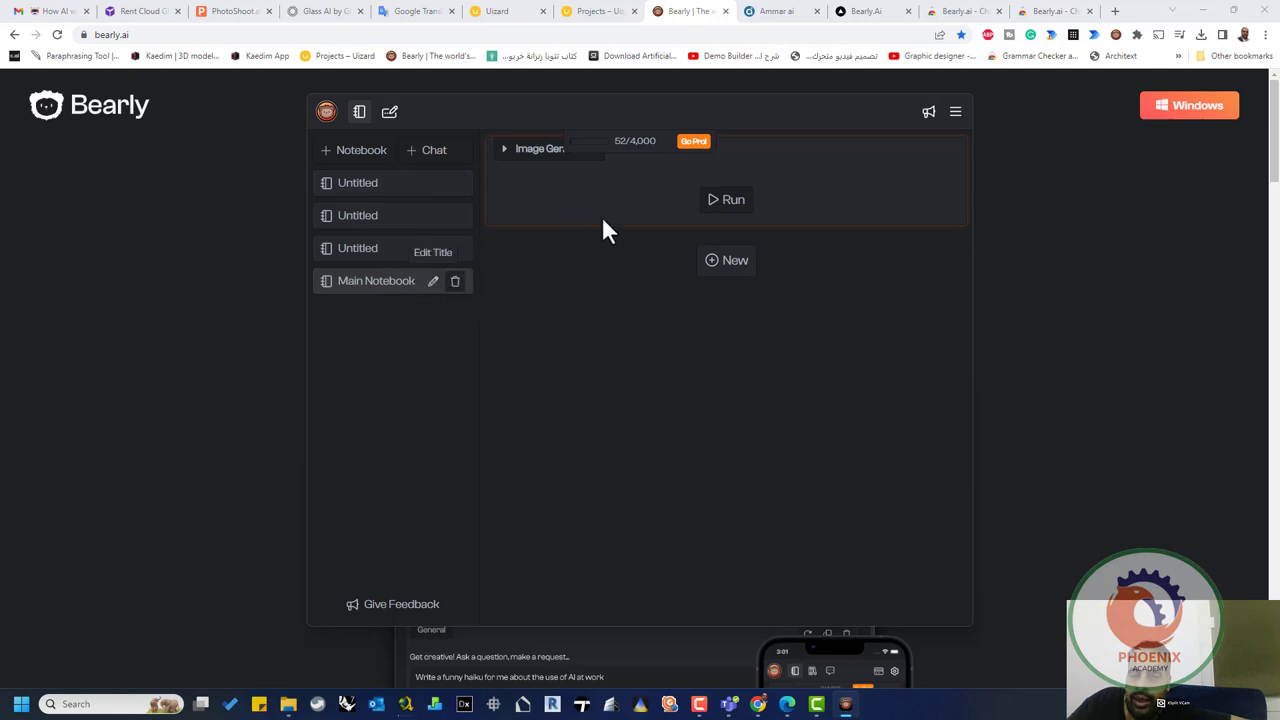
left_click(505, 150)
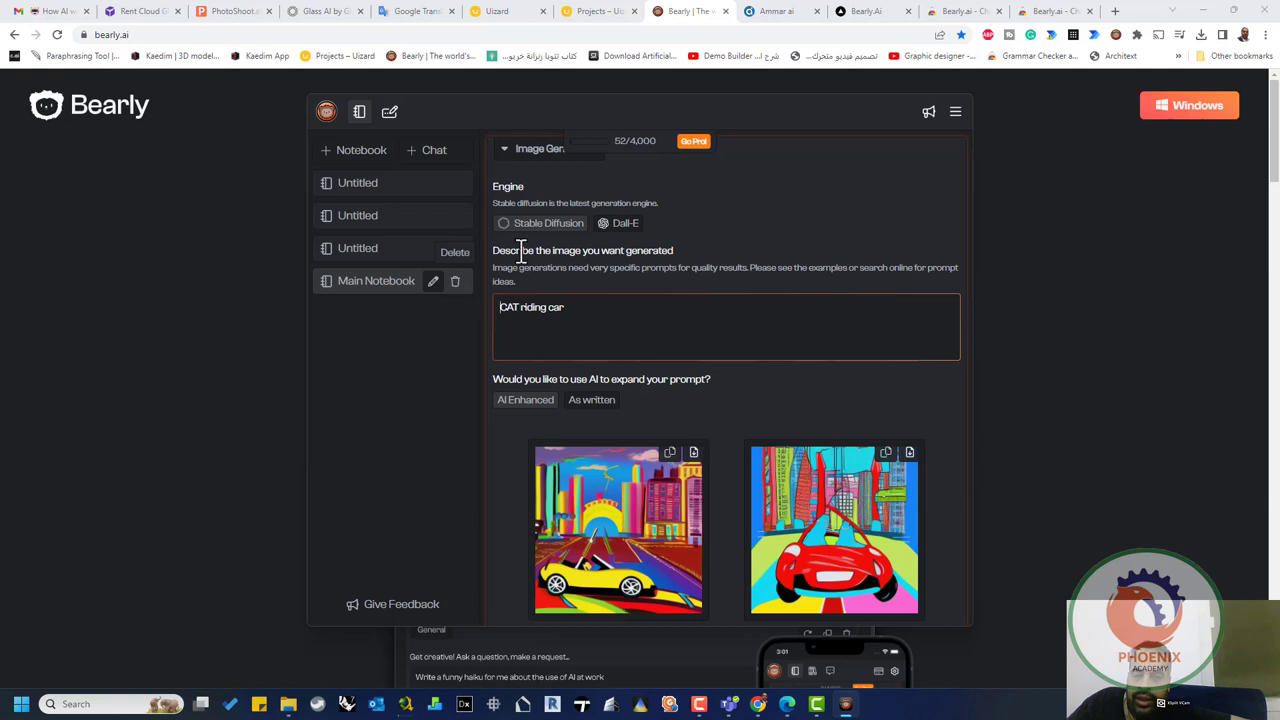